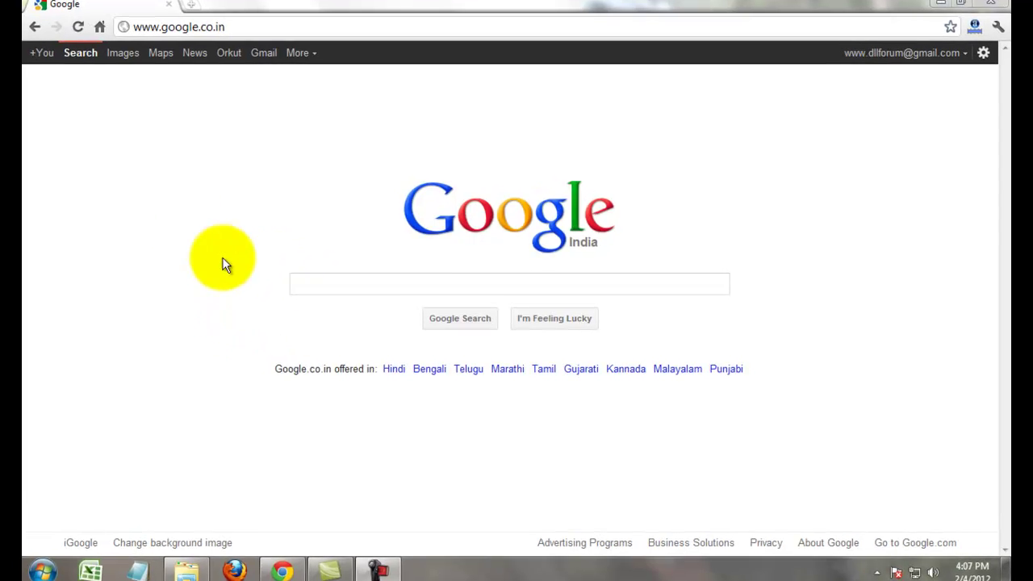
From the Google home page, search for 'google webmaster tools' using the suggestion.
left_click(100, 27)
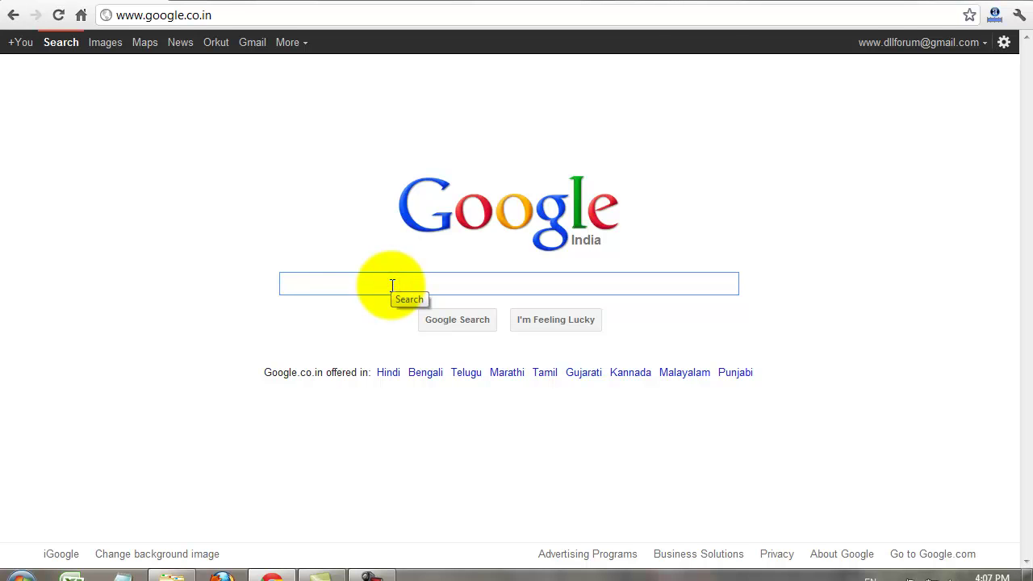
type("googl")
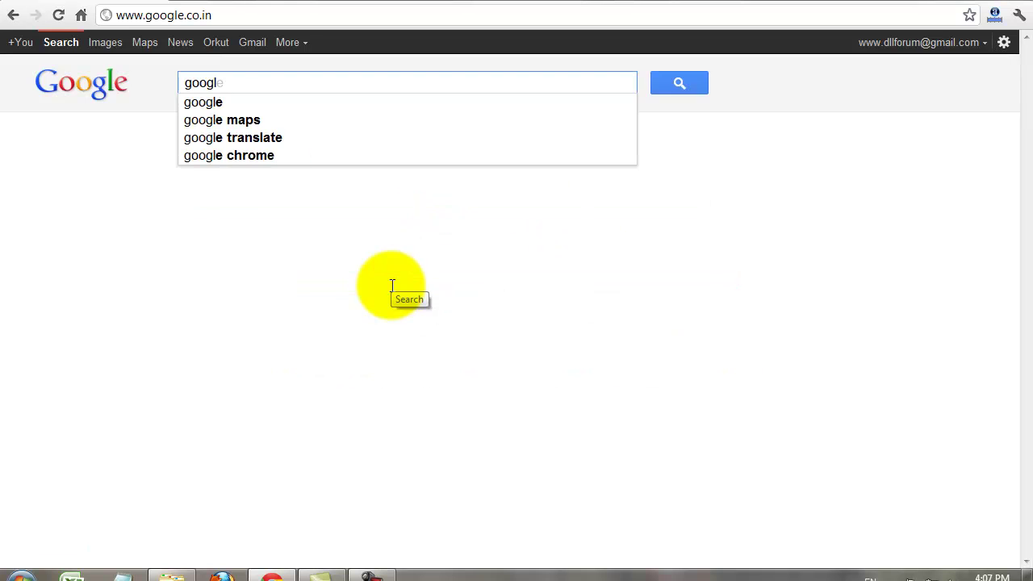
type("e webmaster")
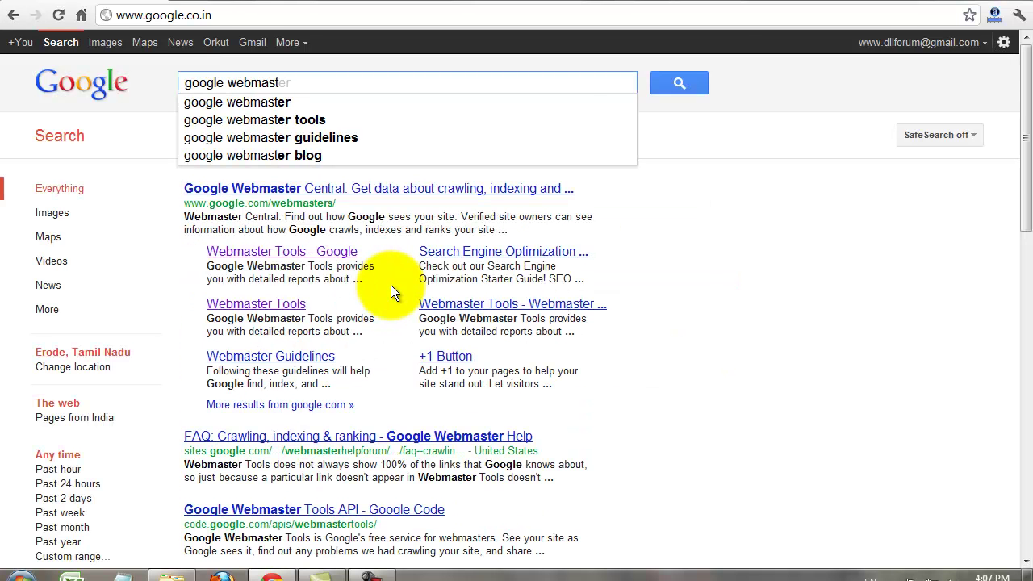
left_click(325, 120)
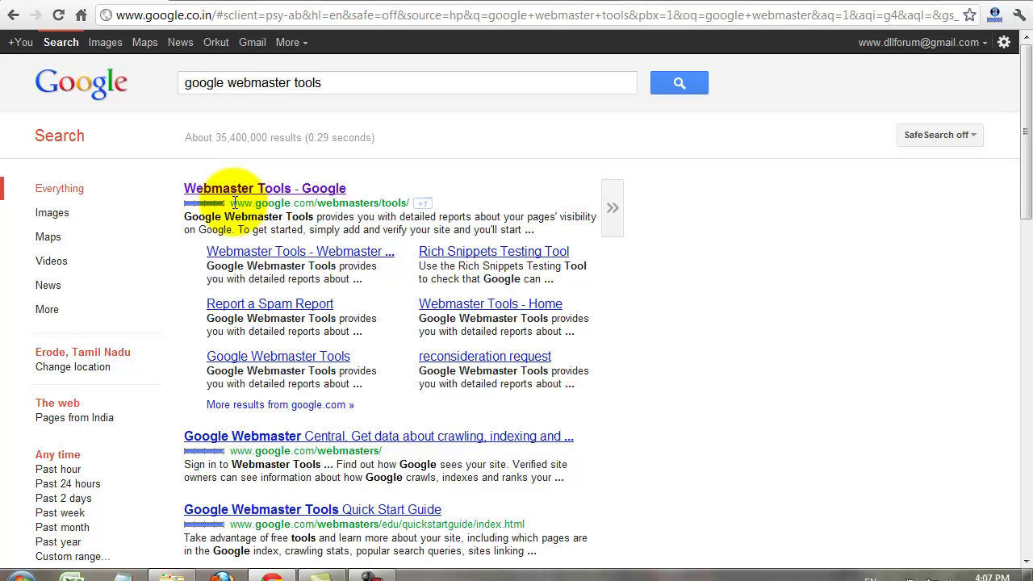
Open the Webmaster Tools result, start ADD A SITE, and open a new blank tab.
left_click(316, 193)
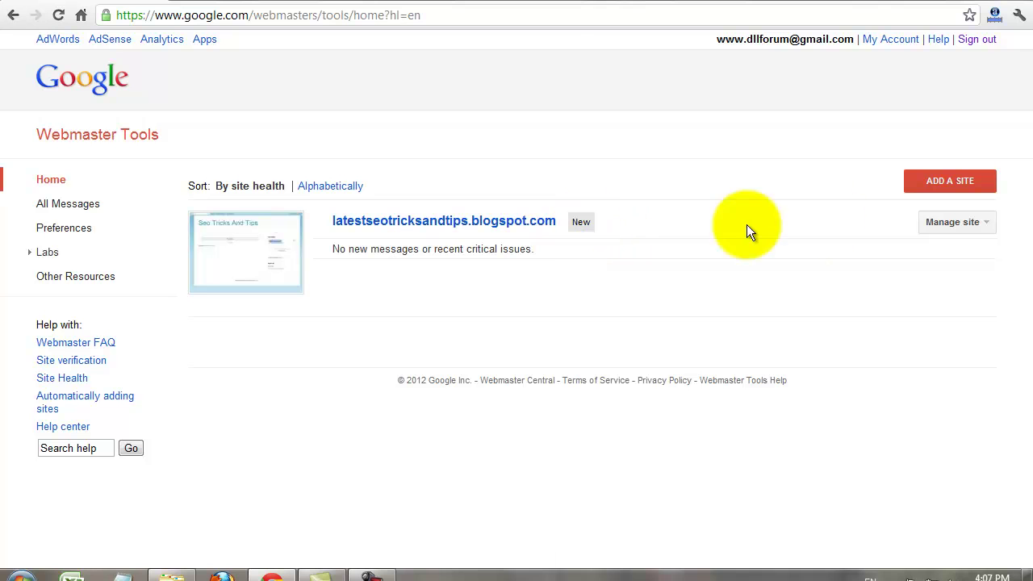
left_click(930, 183)
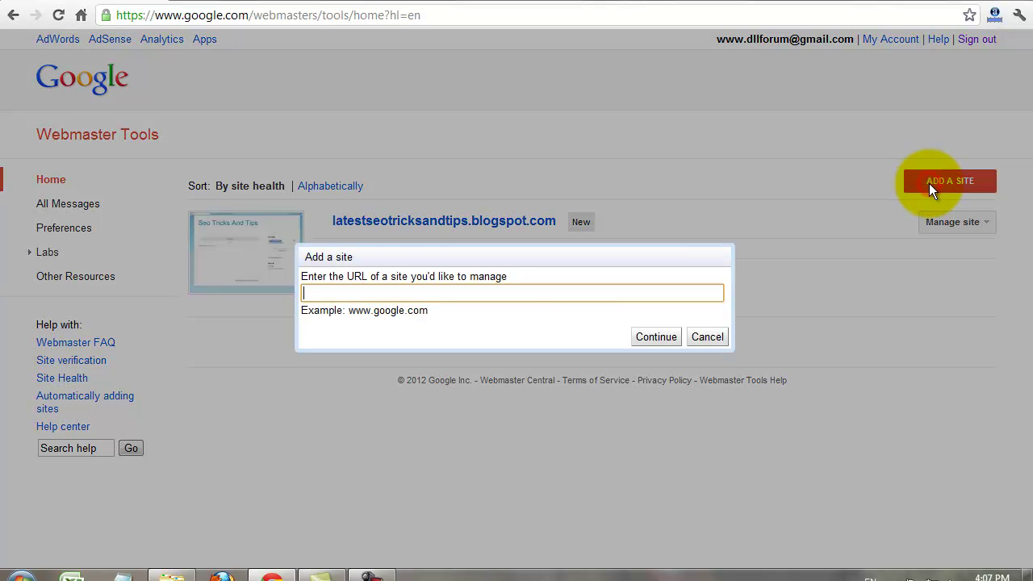
left_click(185, 3)
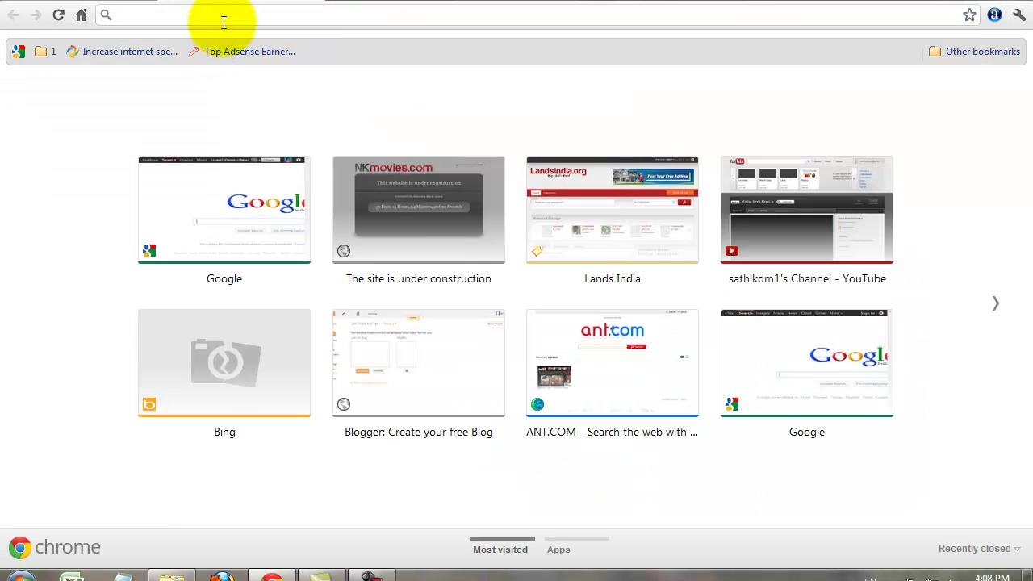
In the new tab, go to blogger.com via the 'blo' autocomplete and reach the Blogger dashboard.
left_click(223, 22)
type("bo")
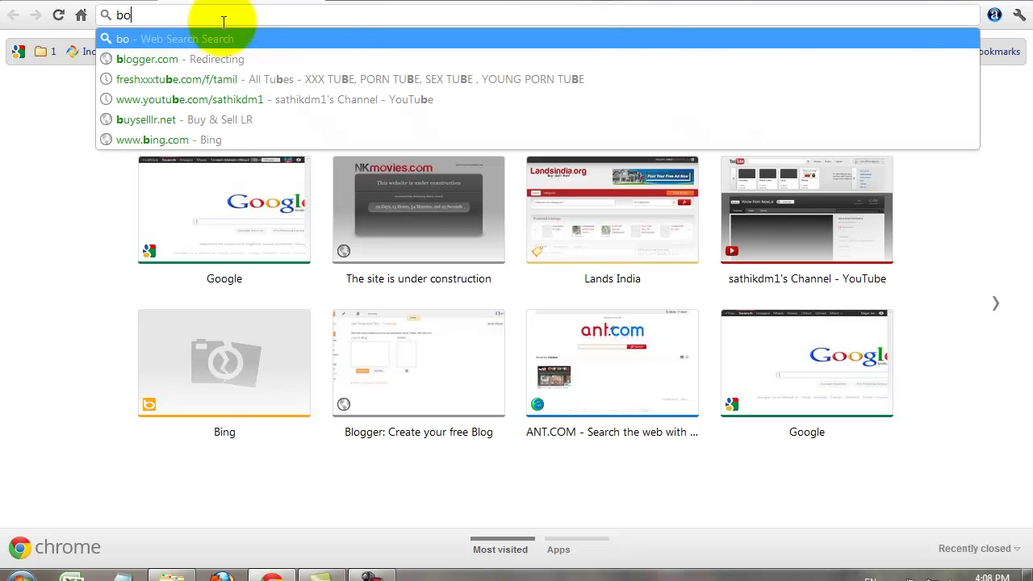
key("BackSpace")
type("logger.com")
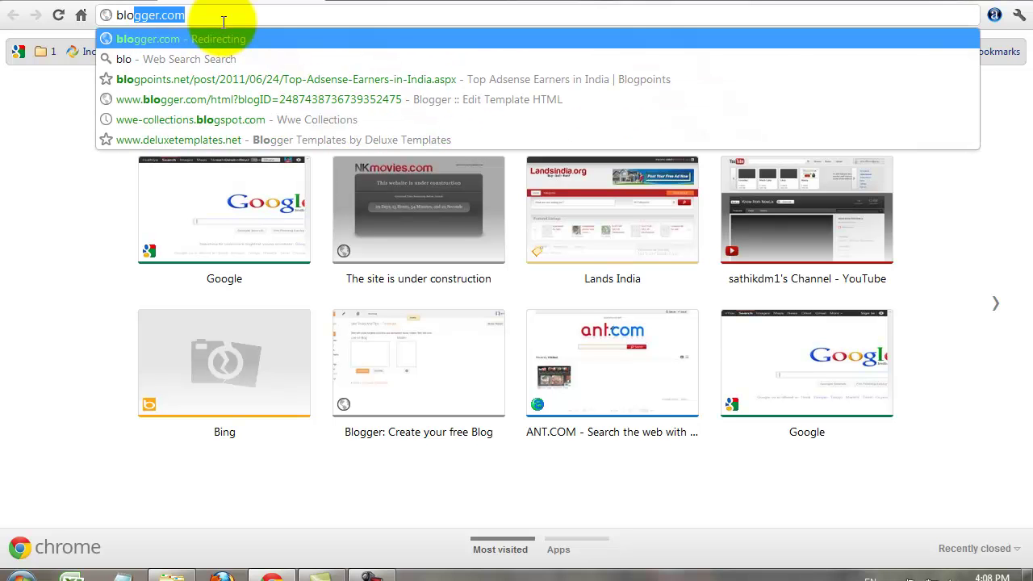
left_click(130, 38)
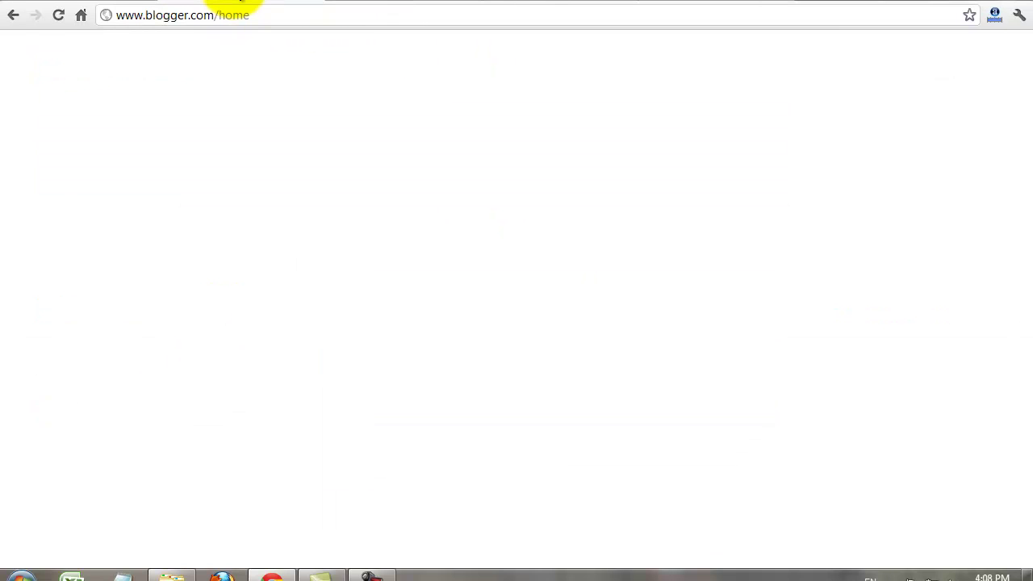
left_click(412, 3)
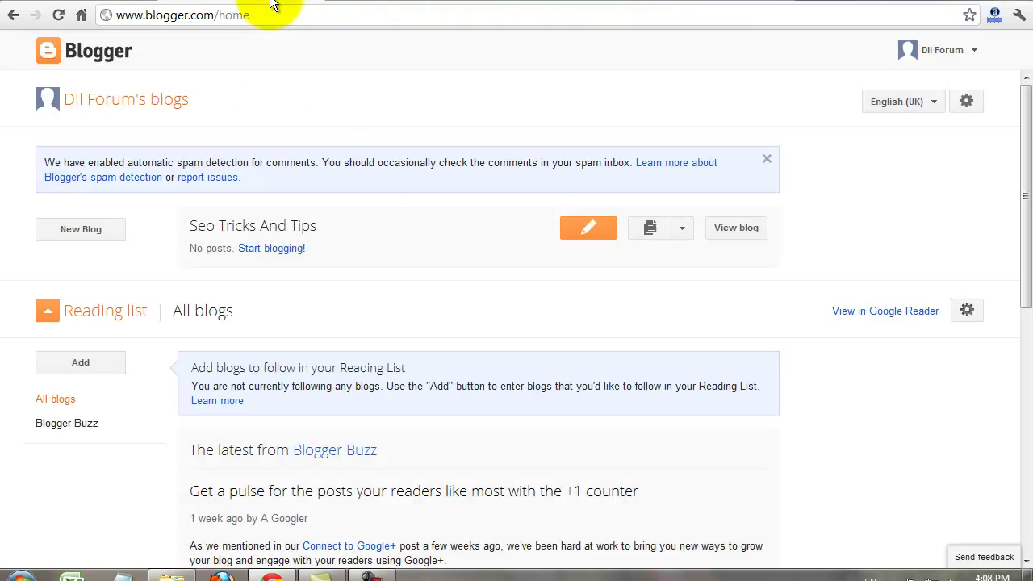
Copy the blog's View blog link and open it with the .in blogspot domain.
right_click(723, 232)
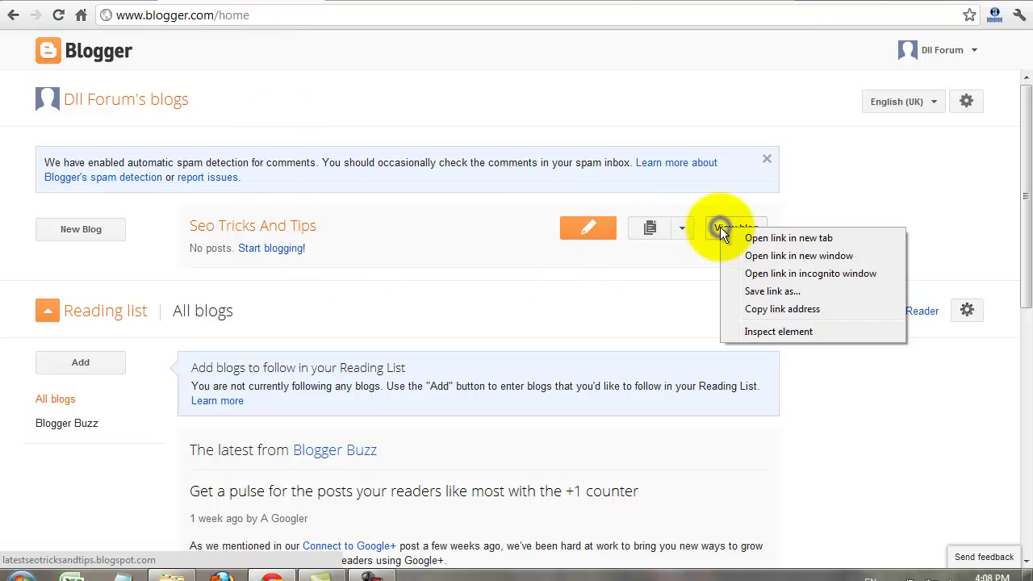
left_click(747, 310)
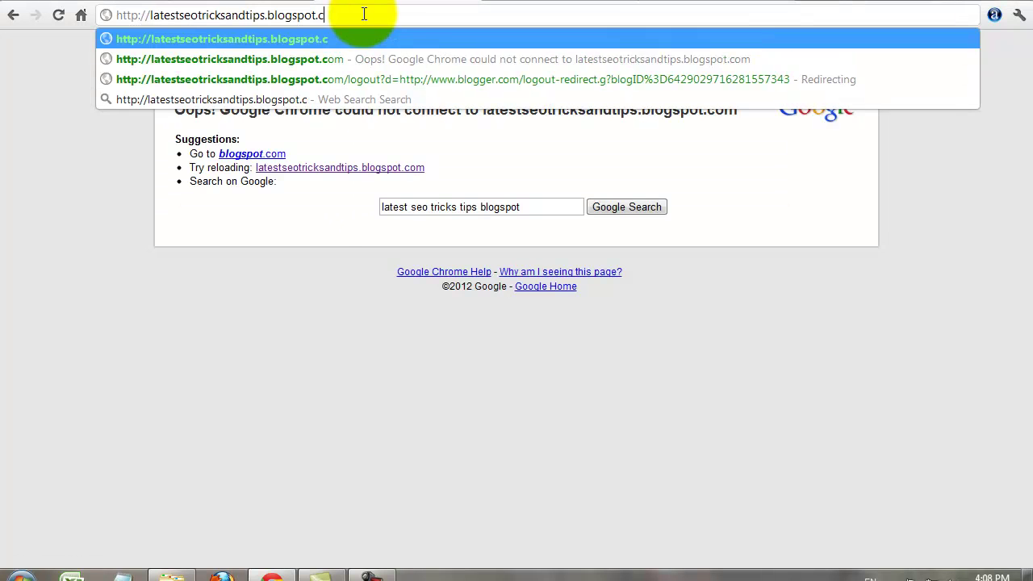
type("1n")
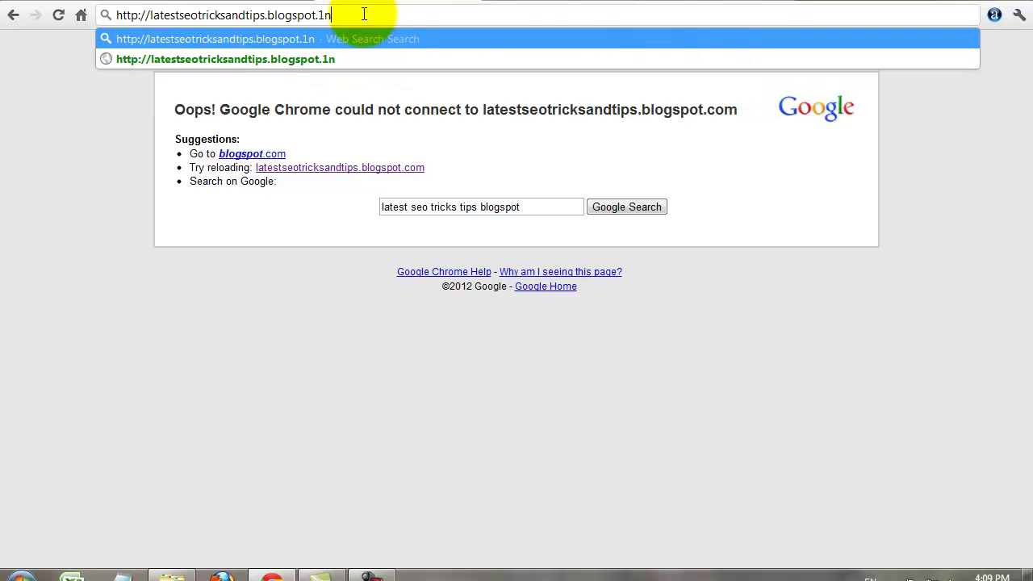
key("Return")
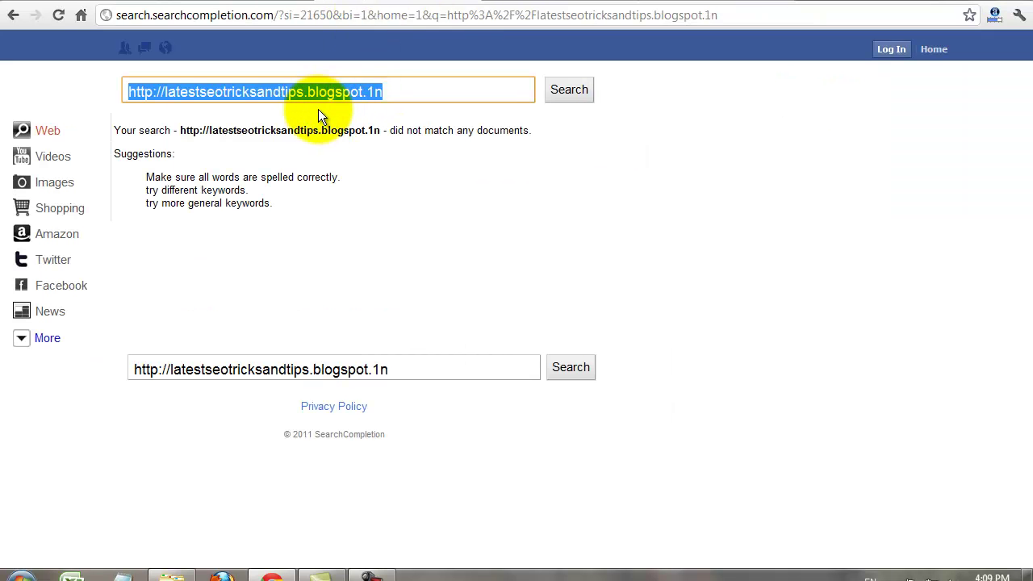
Open the Seo Tricks And Tips overview in Blogger, then return to the live blog page.
left_click(246, 3)
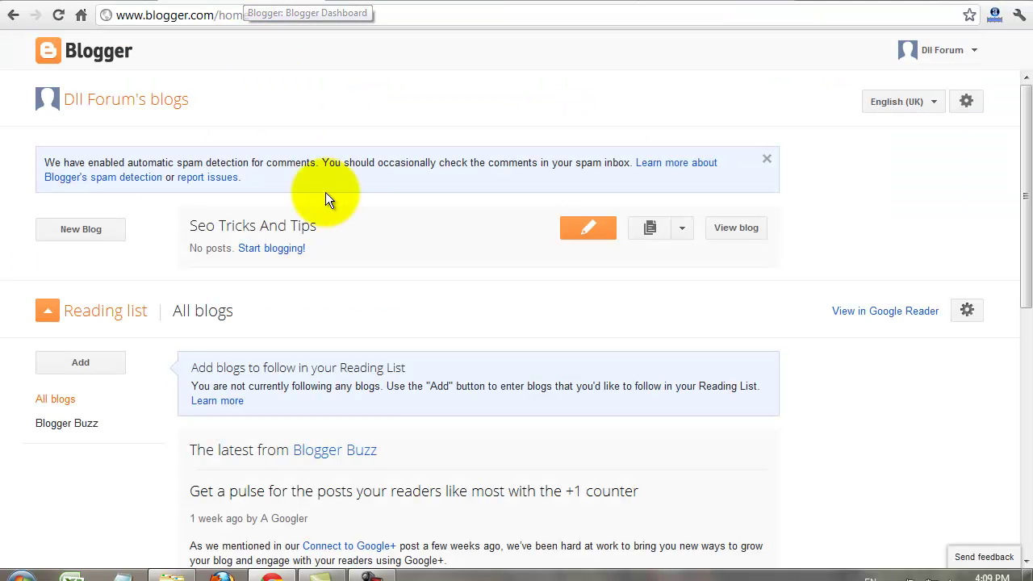
left_click(278, 228)
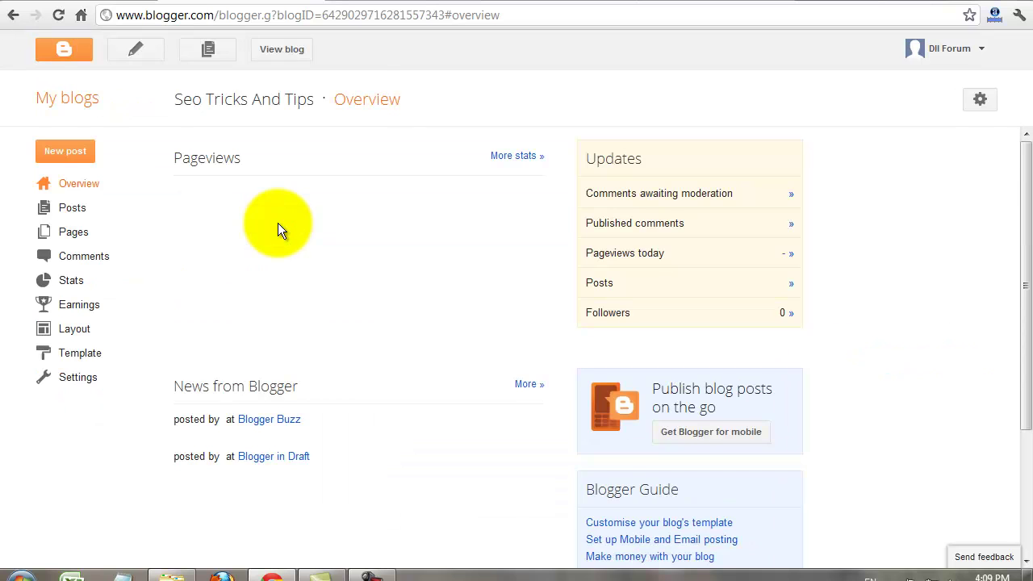
mouse_move(531, 216)
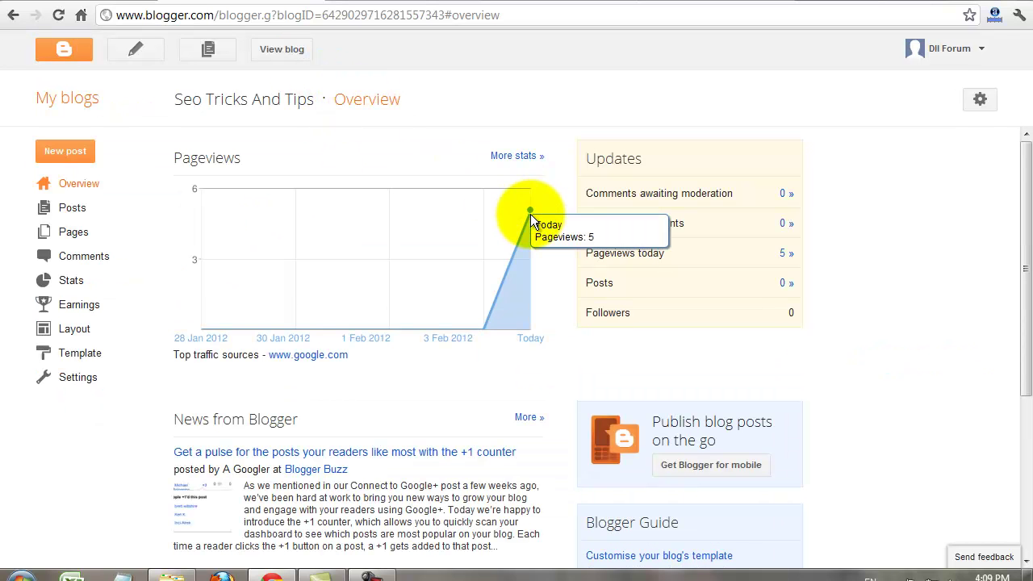
scroll(367, 260, "down", 2)
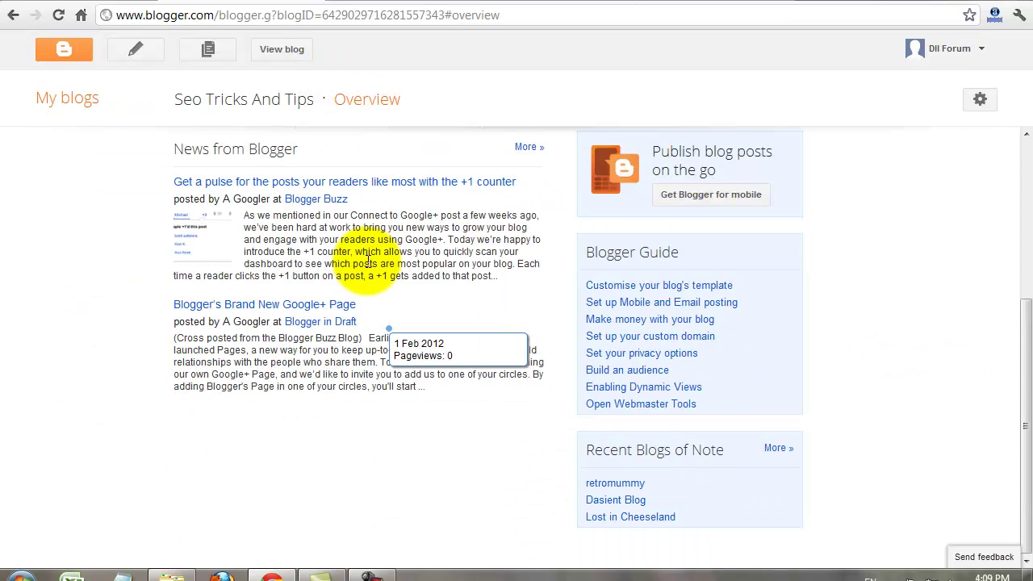
scroll(367, 261, "up", 2)
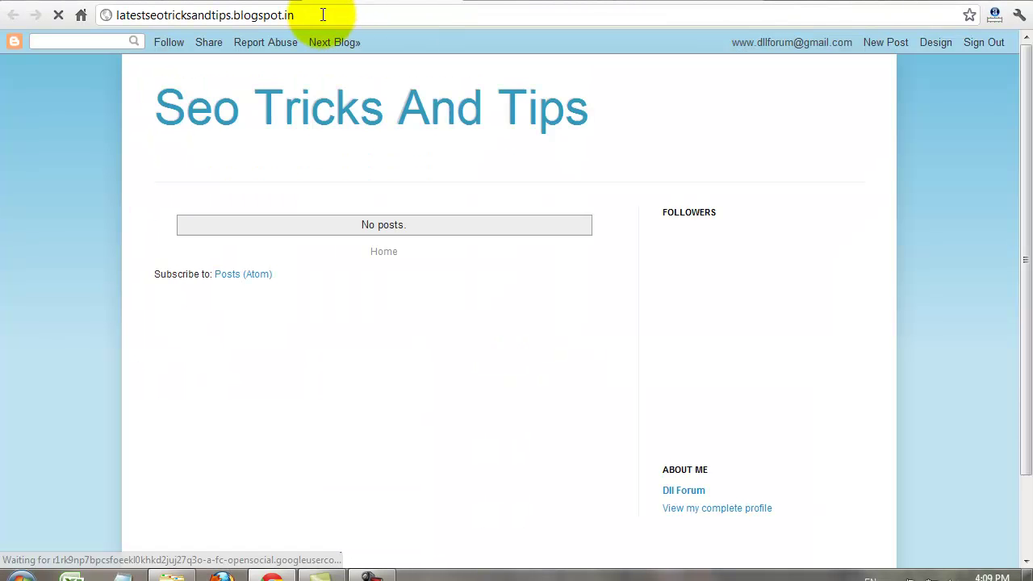
left_click(317, 16)
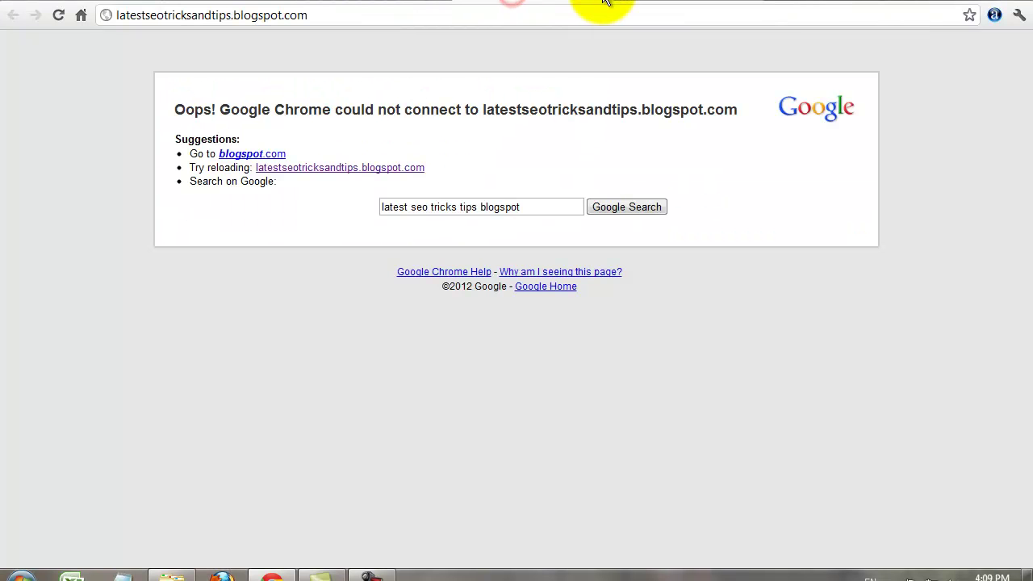
left_click(553, 1)
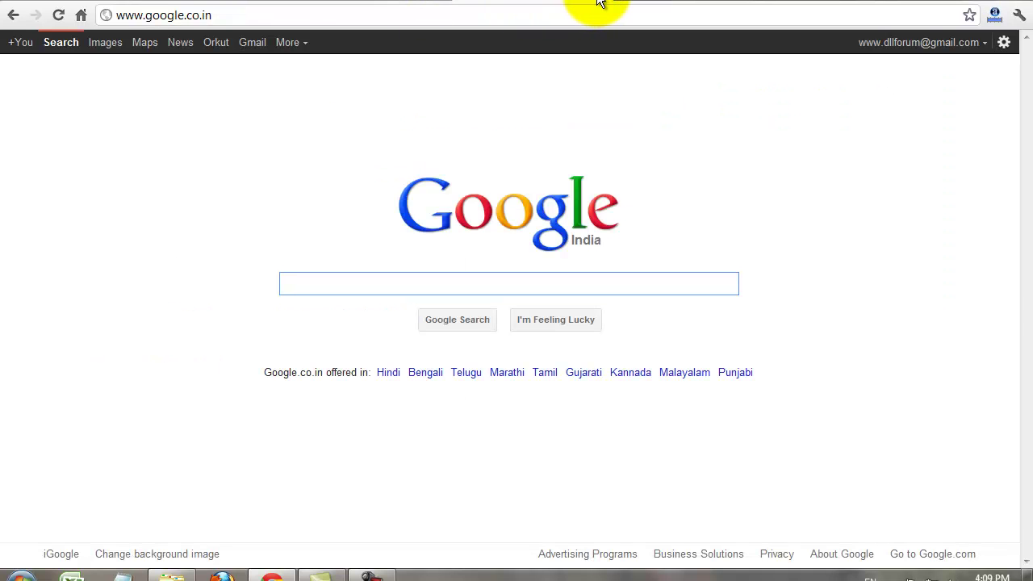
left_click(395, 2)
left_click_drag(303, 14, 117, 14)
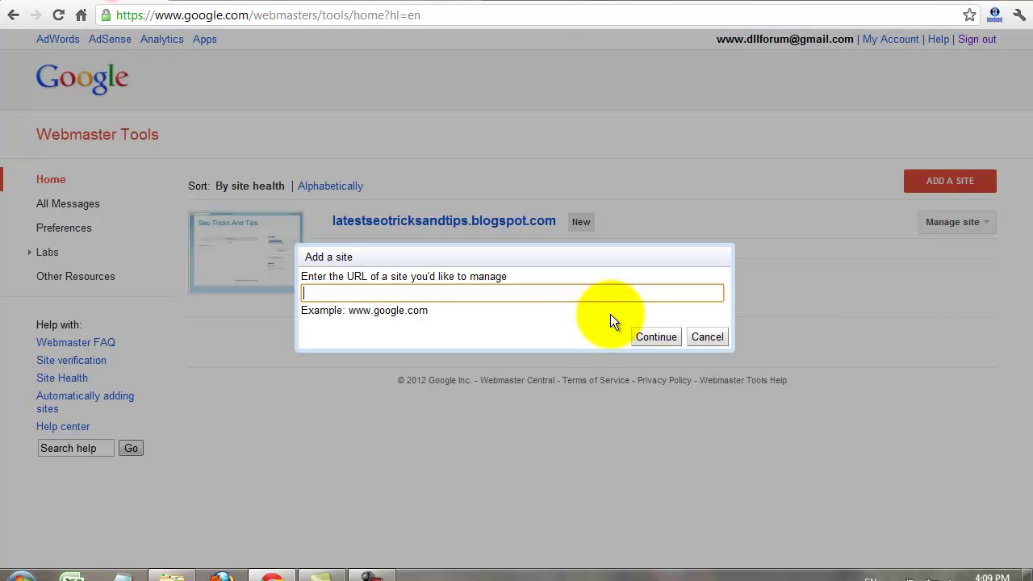
key("ctrl+v")
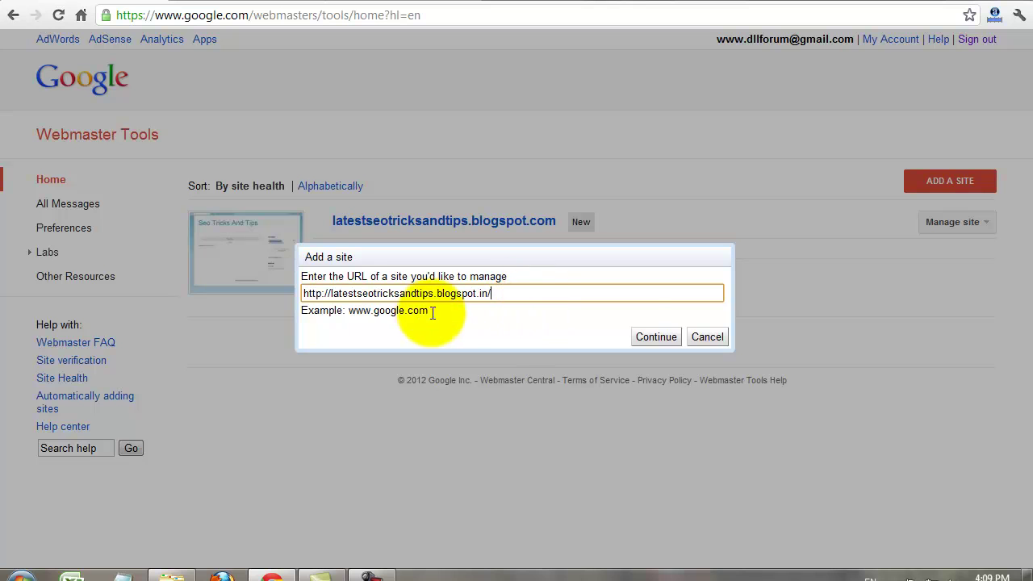
left_click(644, 340)
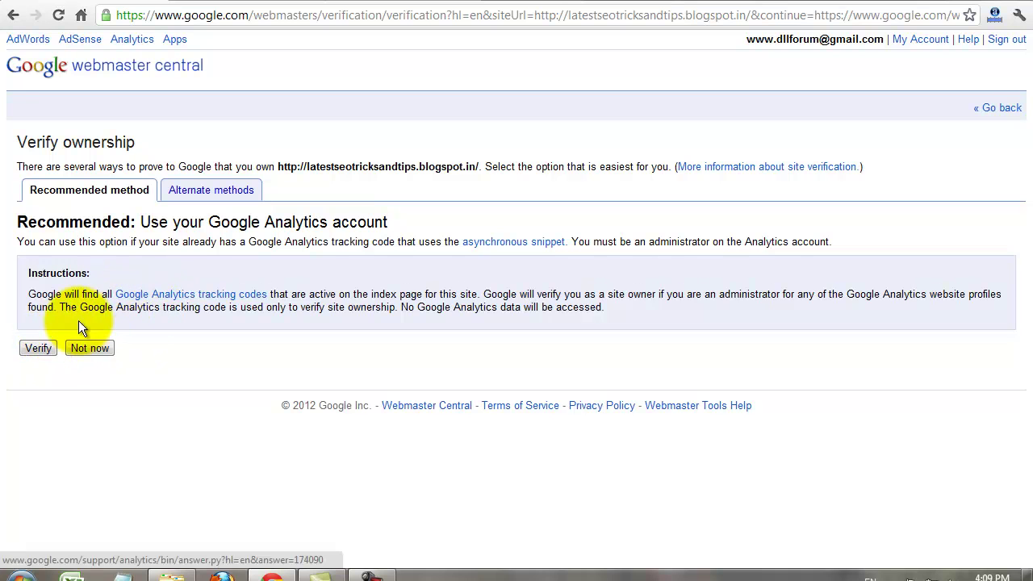
Choose the meta tag verification method, noting the tag goes inside <head>, then go to Blogger.
left_click(186, 193)
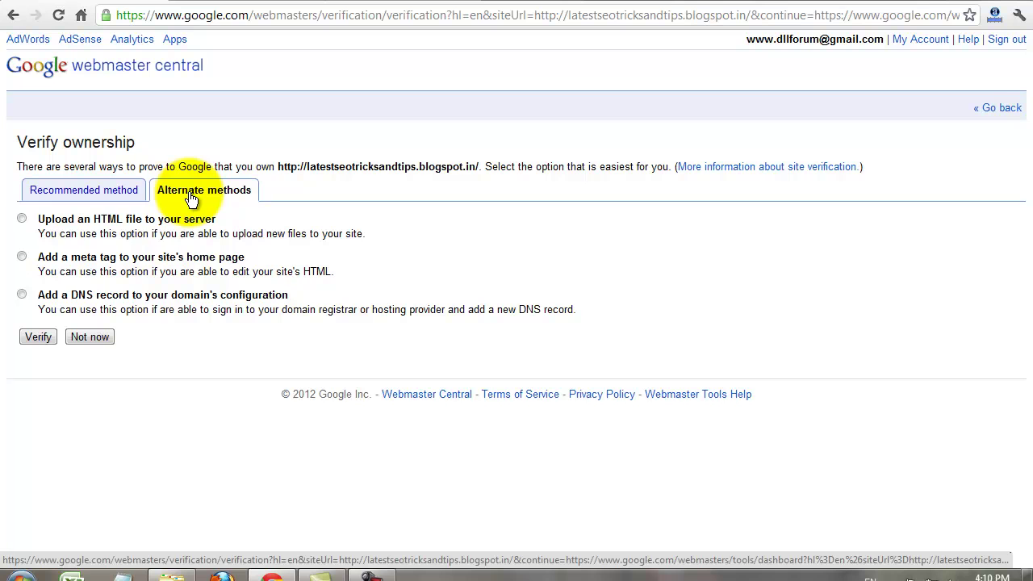
left_click(21, 258)
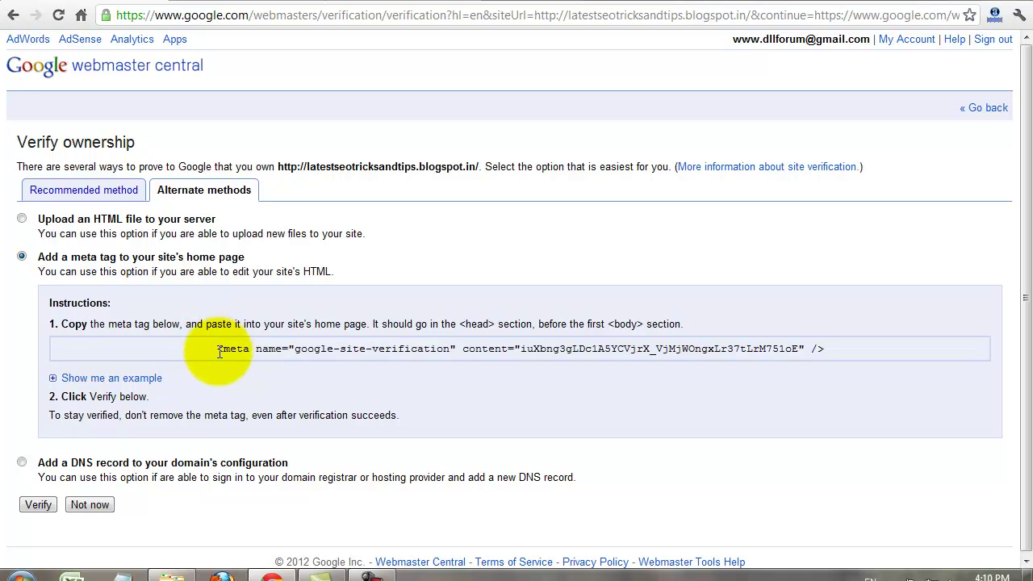
left_click_drag(218, 349, 355, 355)
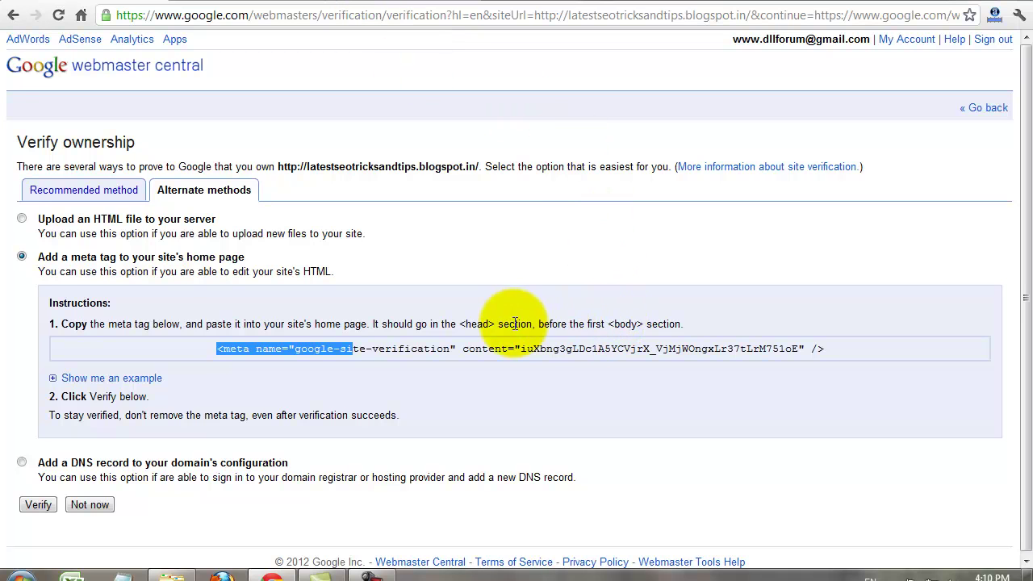
left_click(461, 324)
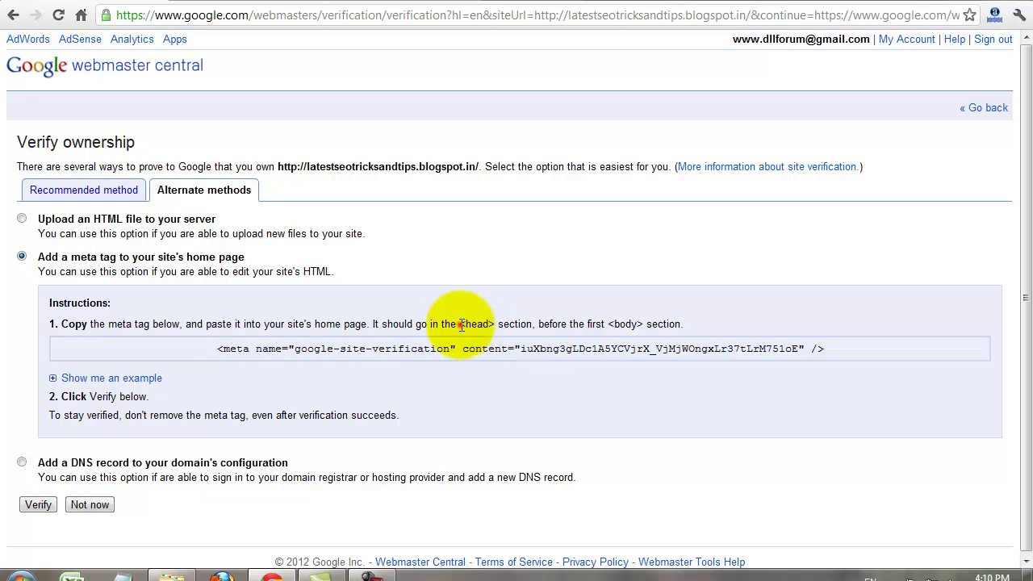
left_click_drag(461, 325, 496, 324)
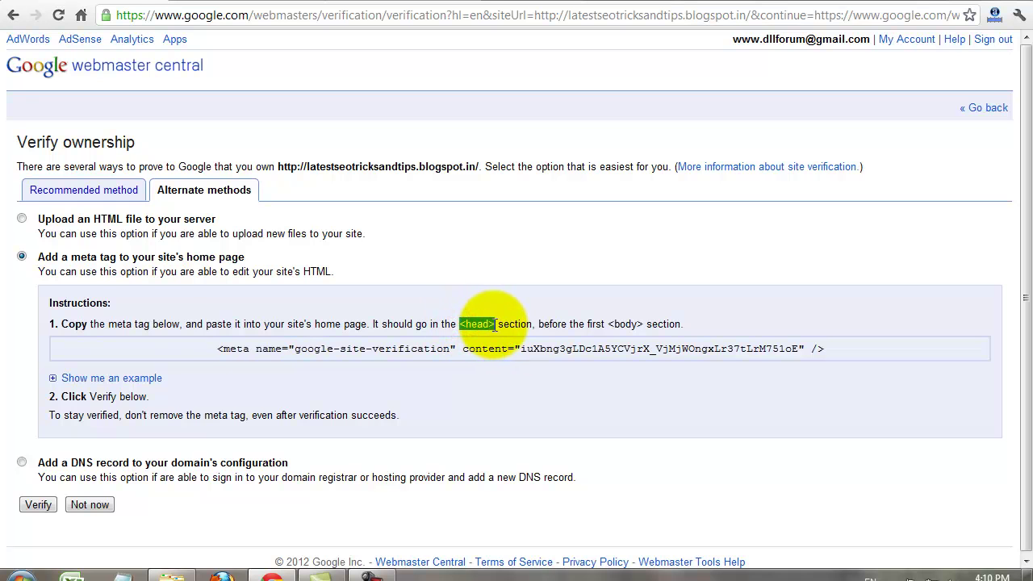
left_click(316, 4)
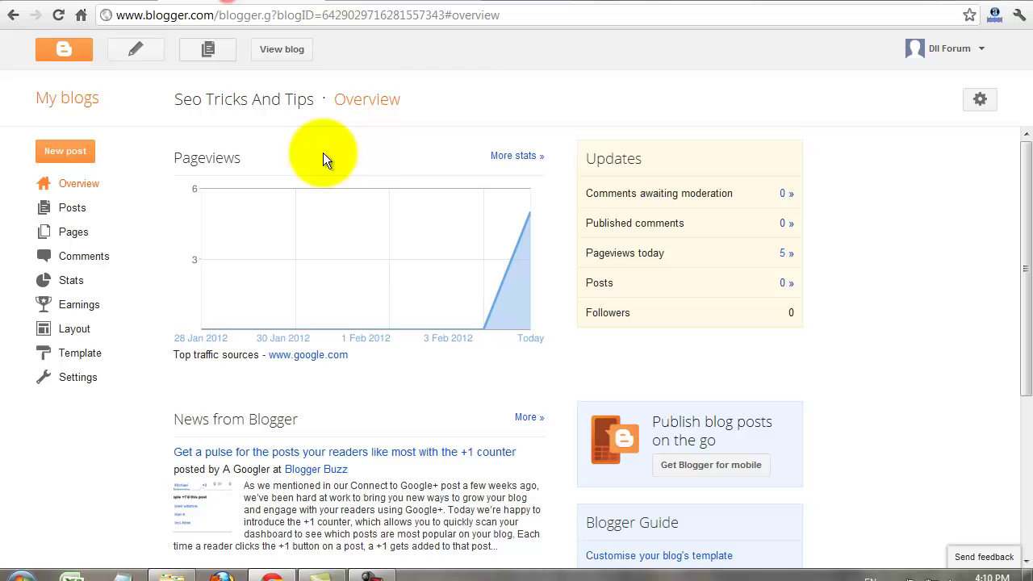
Open the blog template's Edit HTML editor, accepting the warning.
left_click(81, 354)
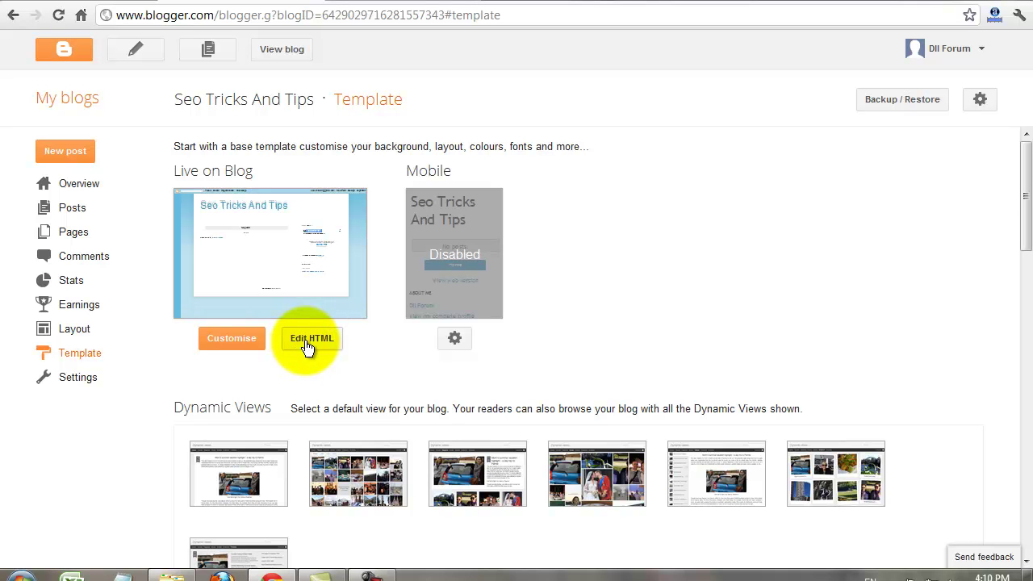
left_click(311, 342)
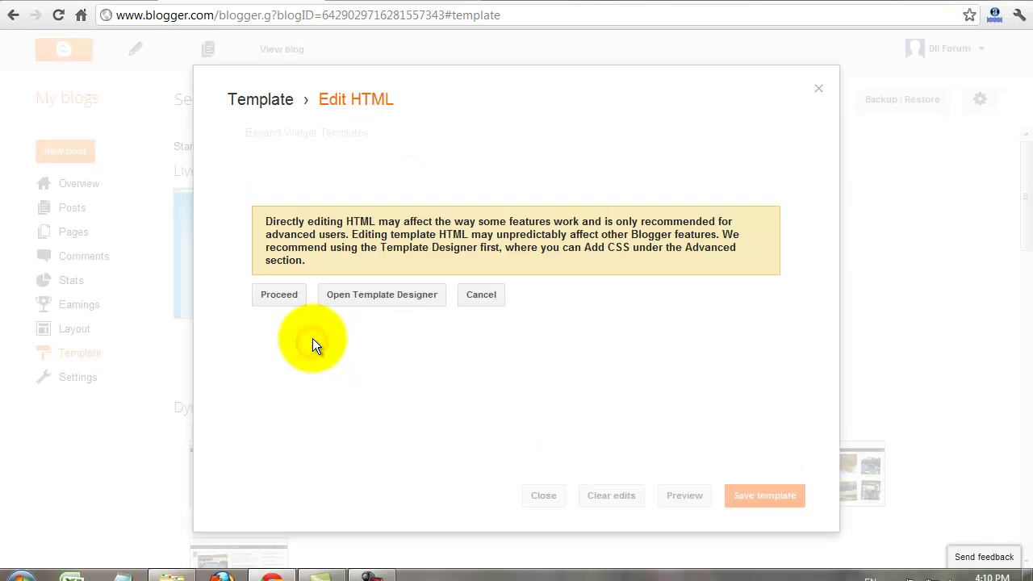
left_click(268, 300)
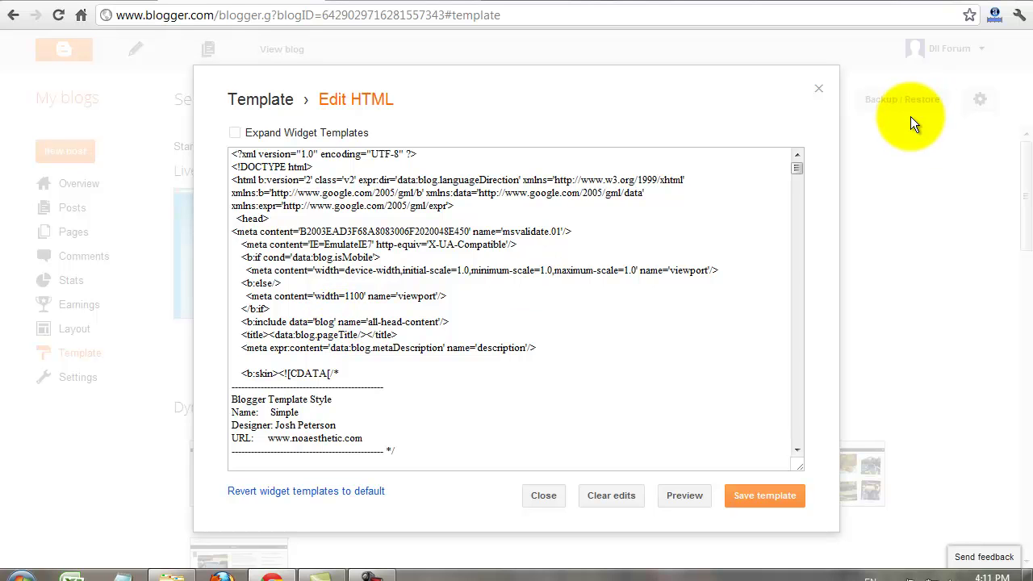
Find <head> in the template and insert a blank line right after it.
key("ctrl+f")
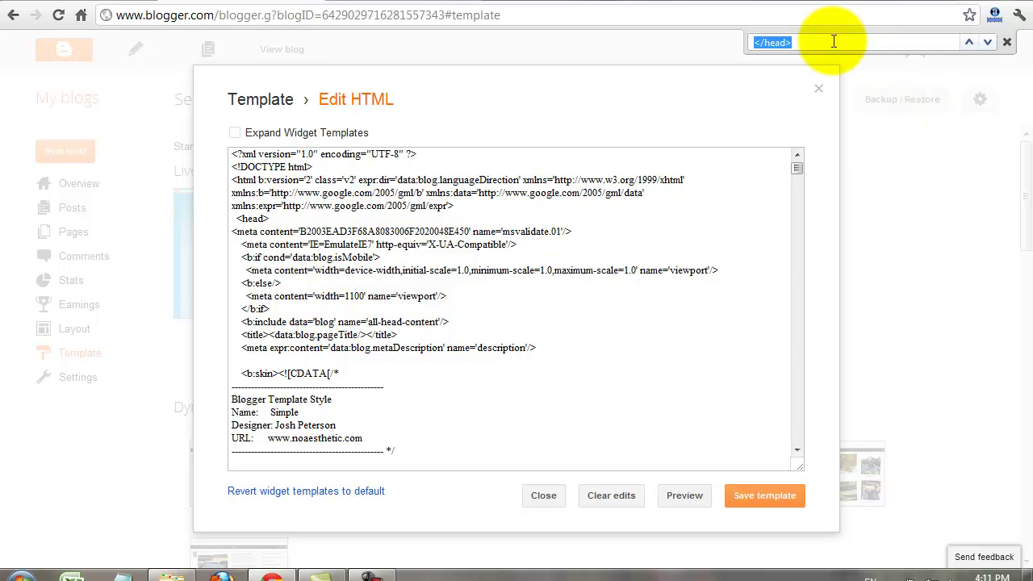
type("<head>")
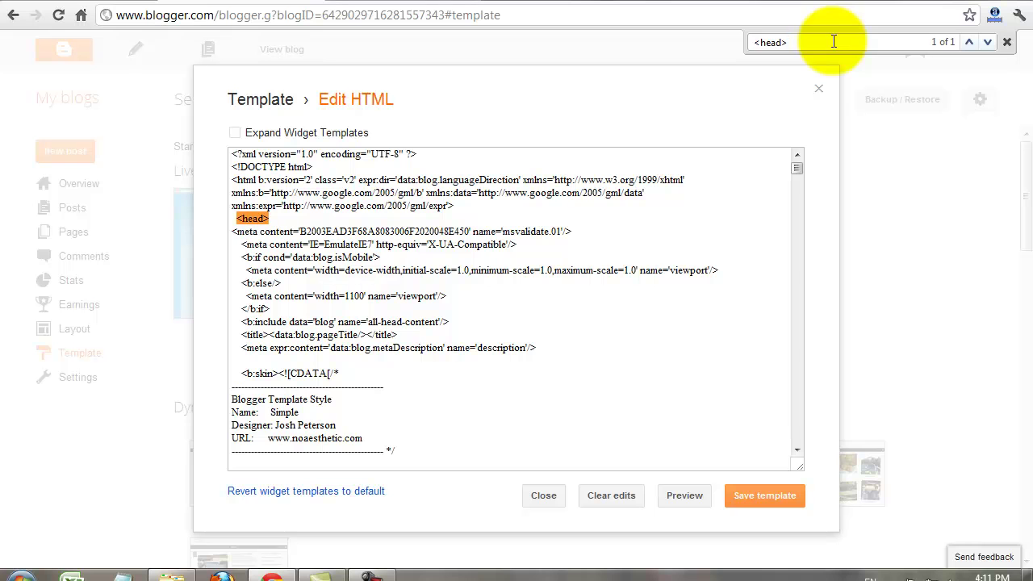
left_click(289, 222)
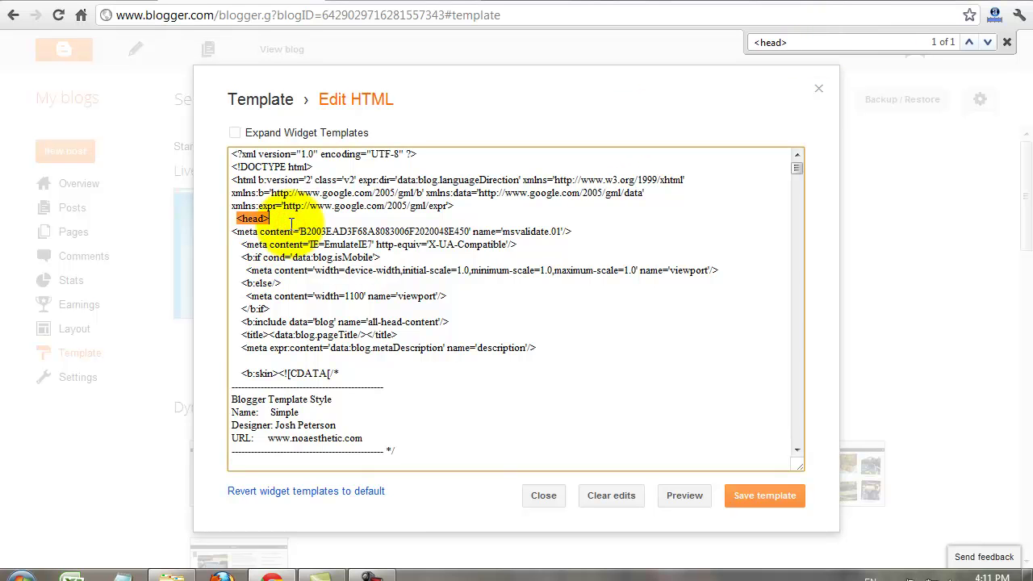
key("Return")
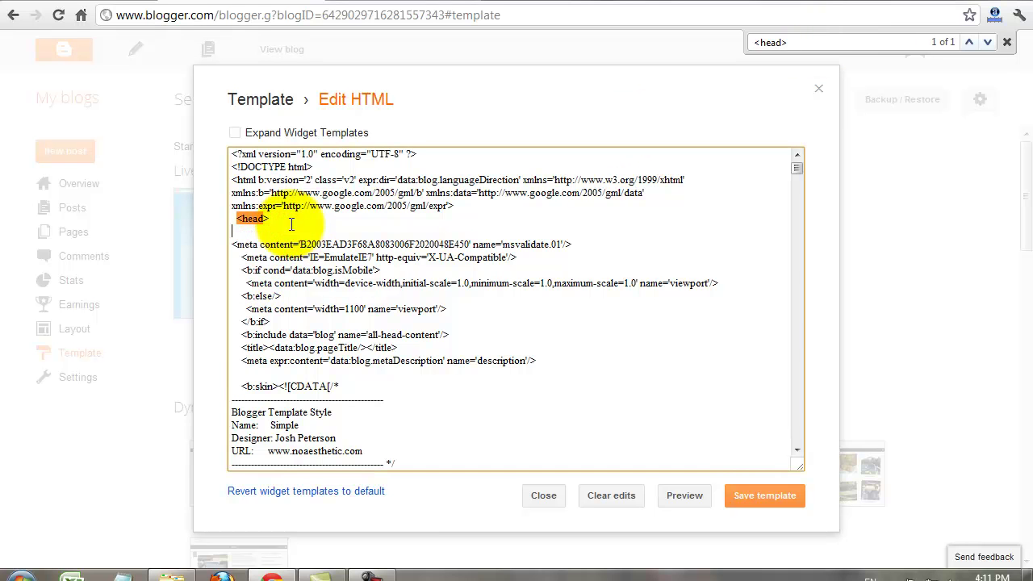
Paste the copied google-site-verification meta tag on the line after <head> and save the template.
left_click(91, 4)
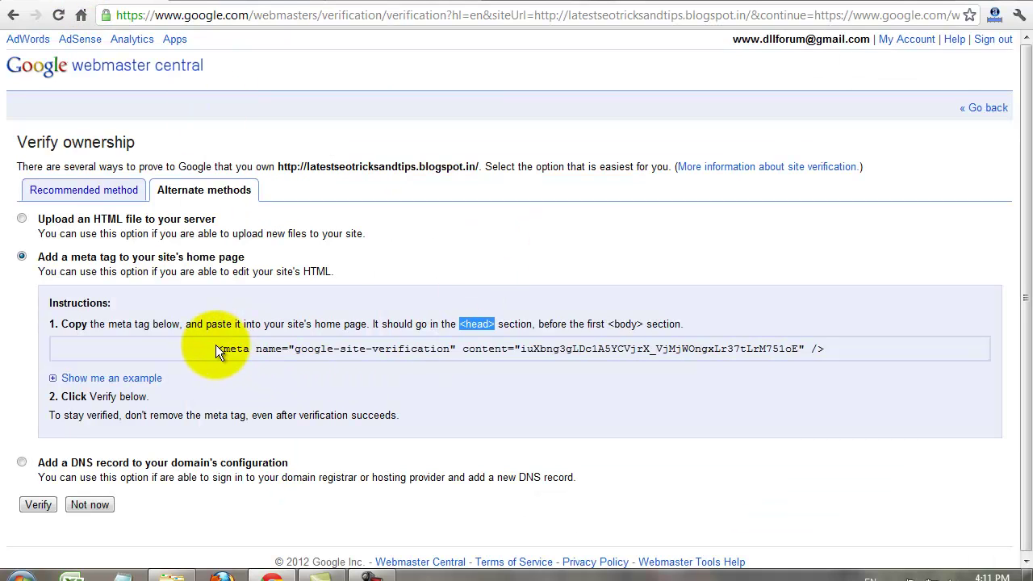
left_click_drag(215, 345, 839, 348)
key("ctrl+c")
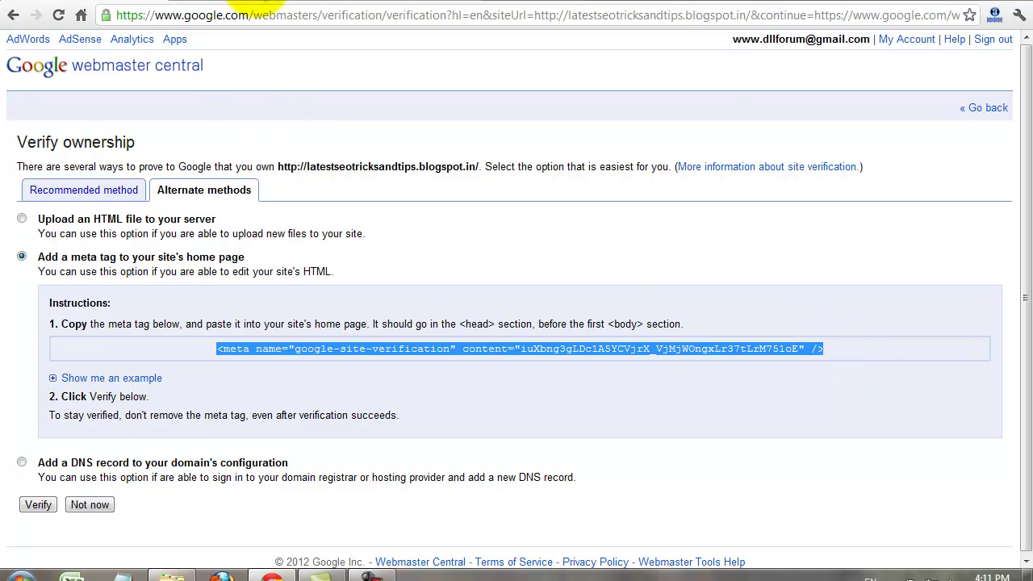
left_click(252, 3)
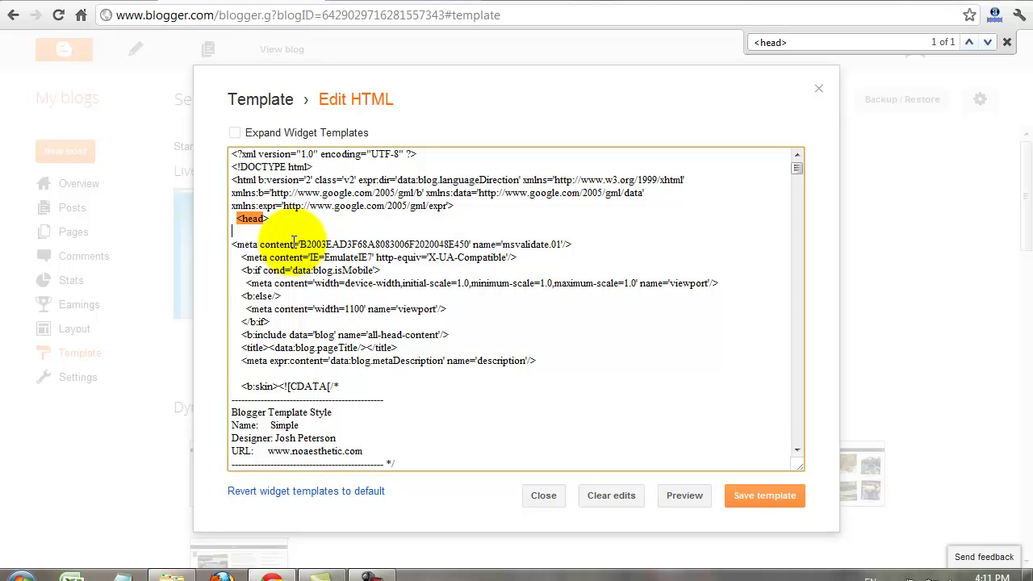
left_click(296, 237)
key("ctrl+v")
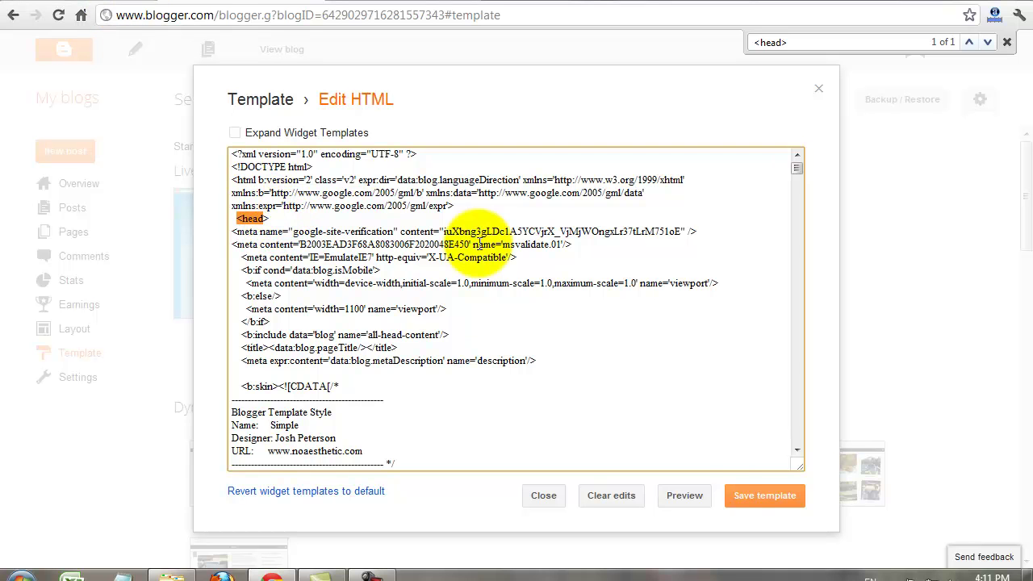
left_click(747, 499)
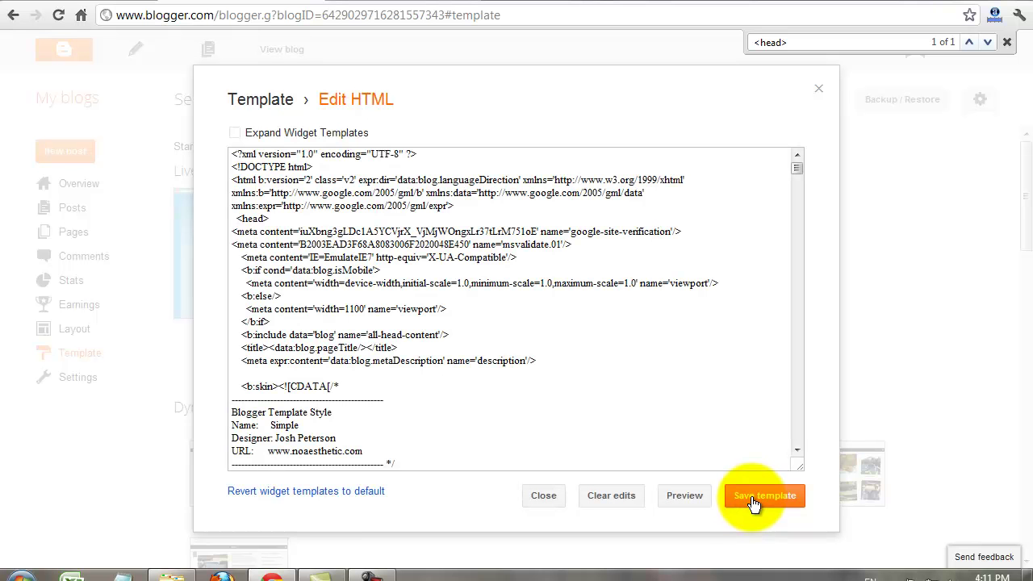
Verify latestseotricksandtips.blogspot.in, then continue from the success page to its Dashboard.
left_click(818, 95)
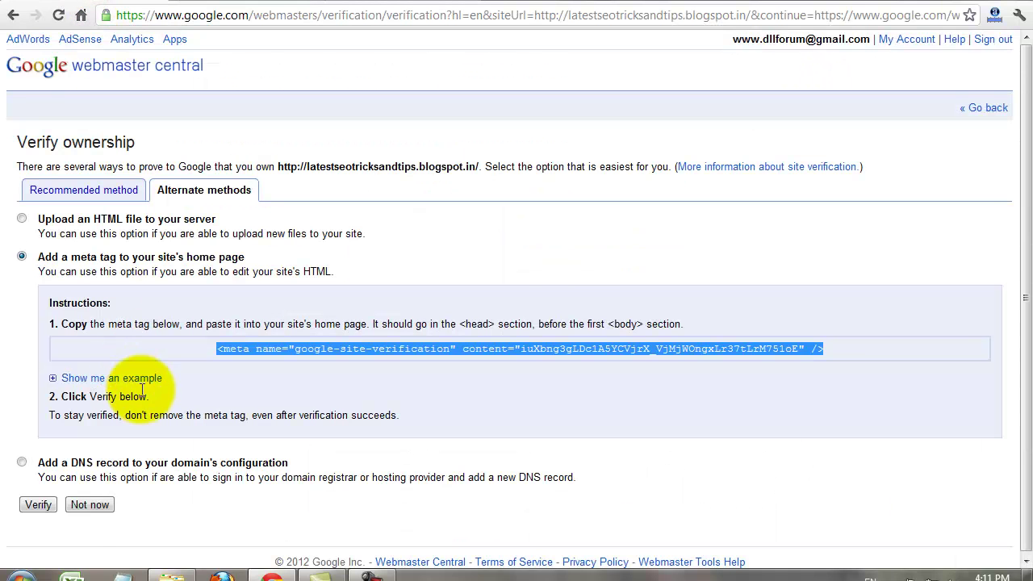
left_click(38, 506)
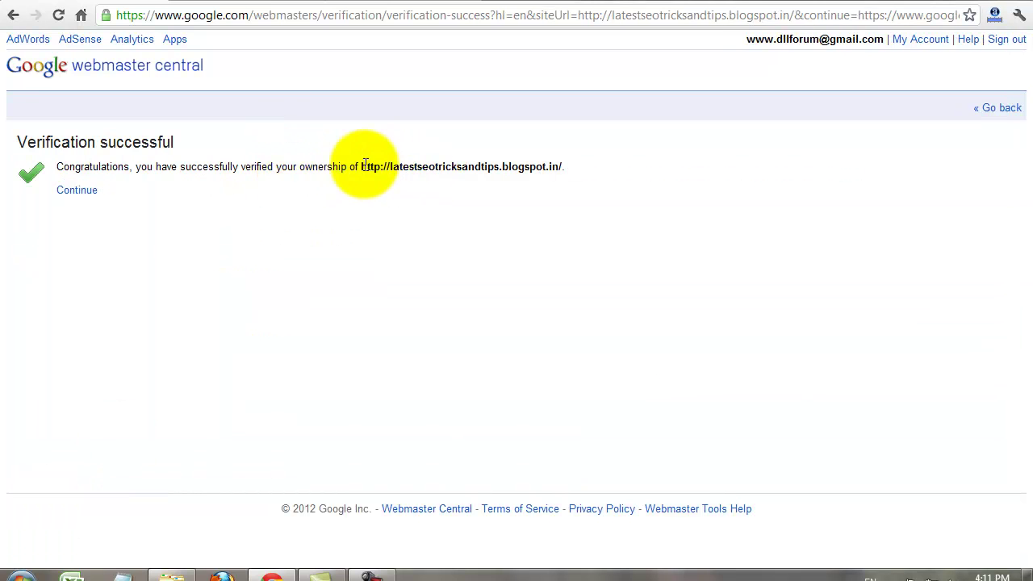
left_click_drag(361, 167, 559, 168)
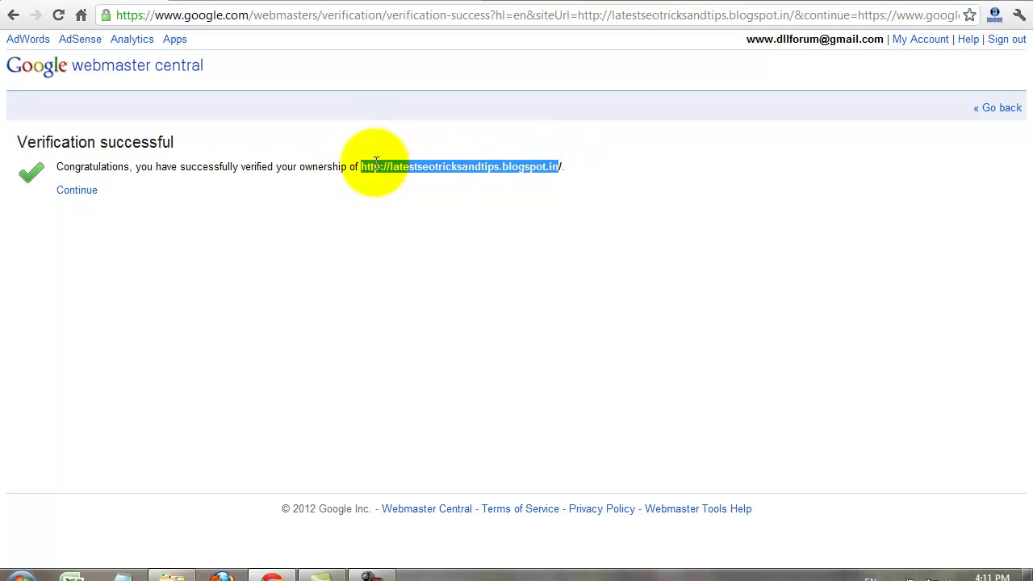
left_click(68, 195)
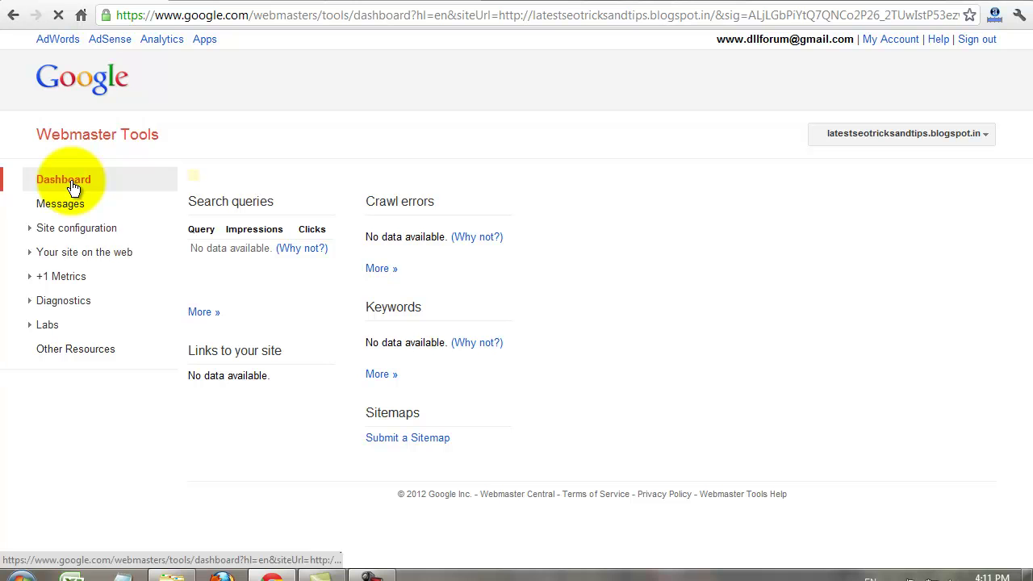
Go to the Webmaster Tools Home site list and reload it.
left_click(104, 139)
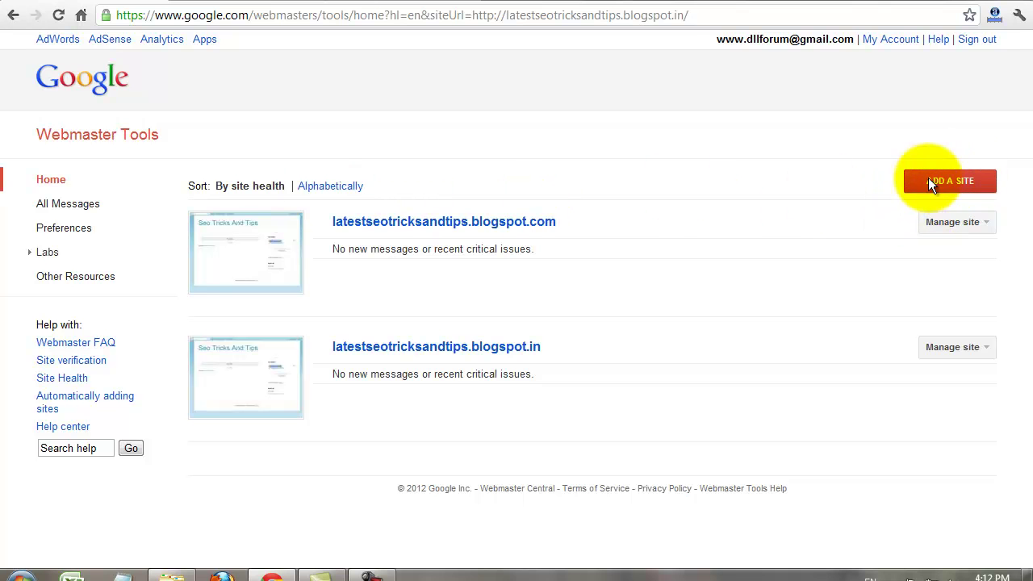
left_click(98, 142)
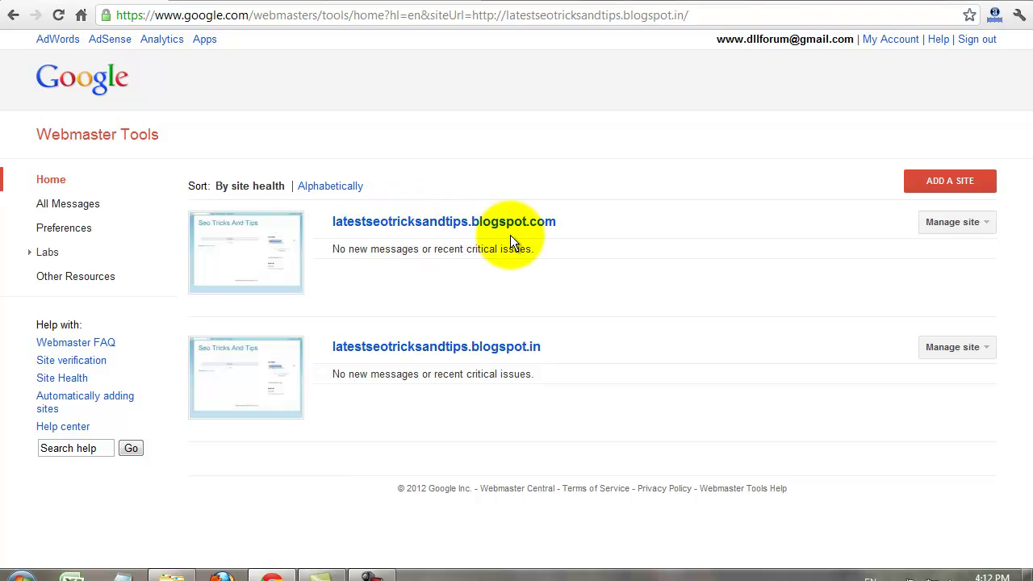
Open the latestseotricksandtips.blogspot.com dashboard and expand Site configuration in the left navigation.
left_click(387, 225)
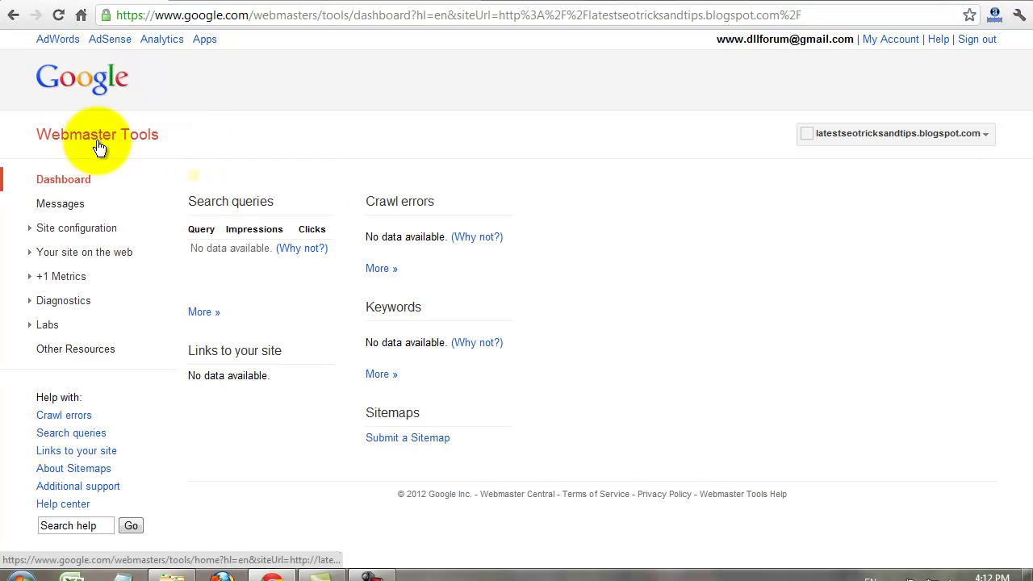
left_click(30, 232)
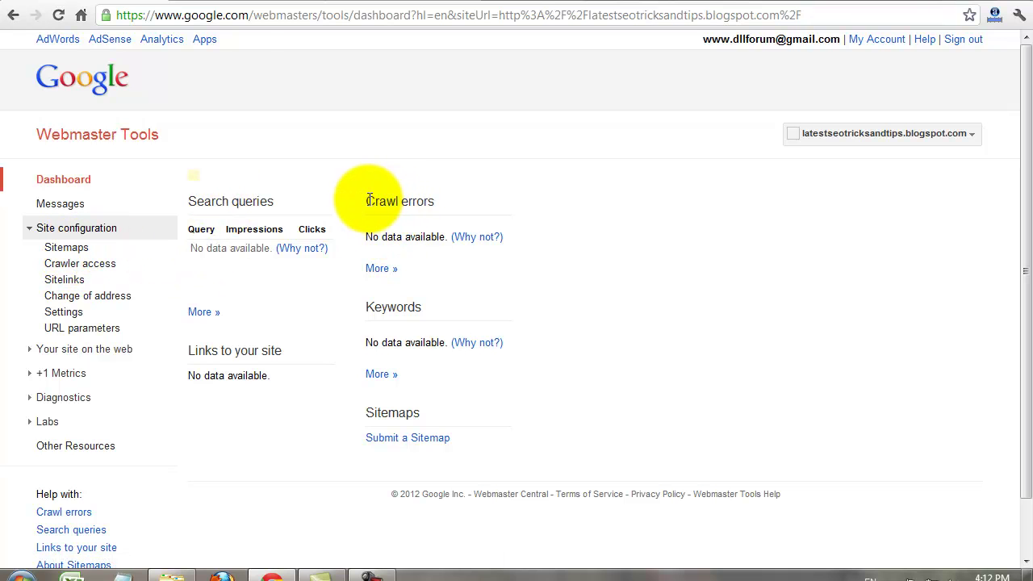
left_click_drag(367, 200, 436, 202)
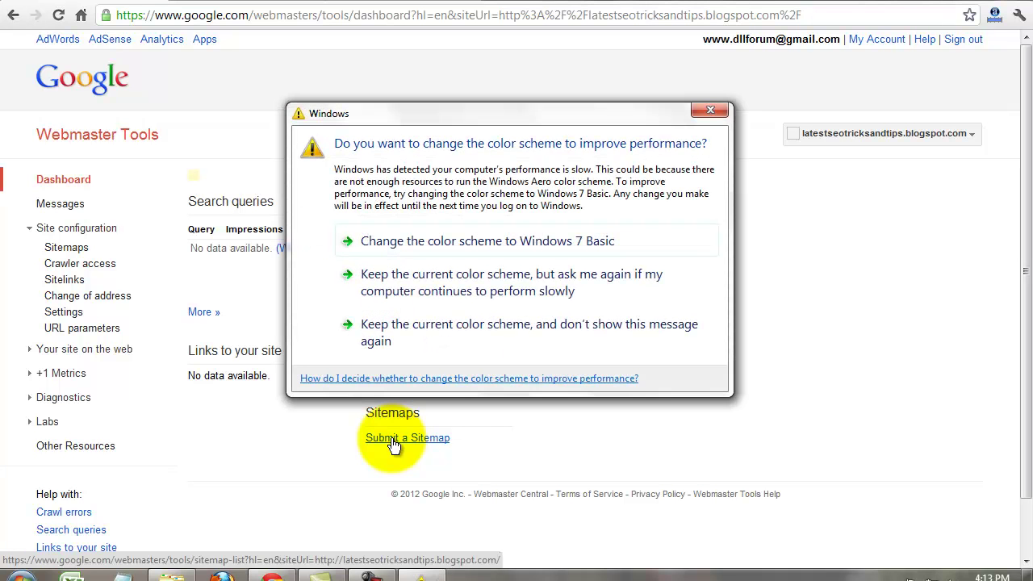
Dismiss the Windows colour-scheme prompt covering the blogspot.com dashboard.
left_click(709, 111)
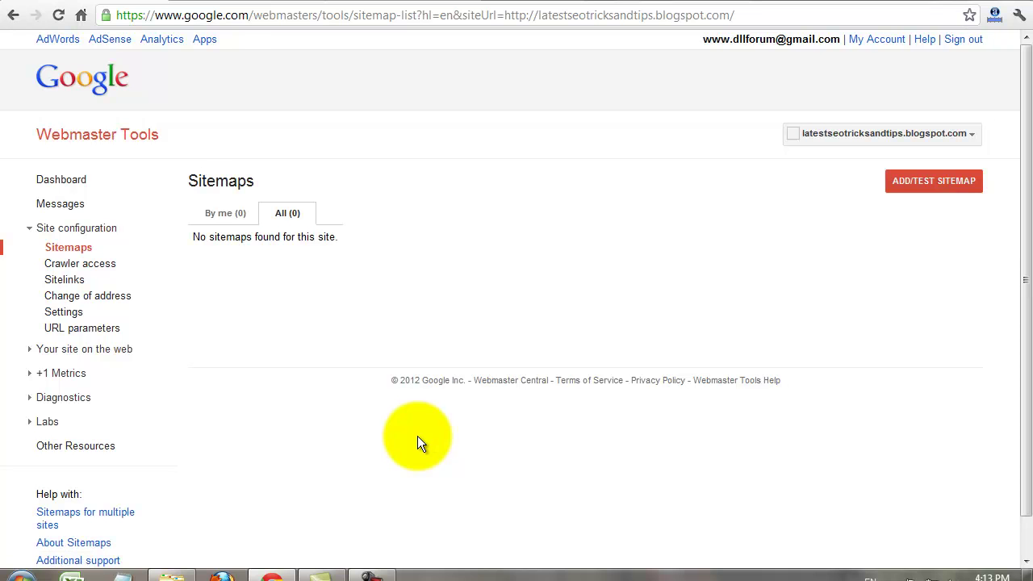
Test feeds/posts/default as the sitemap path in the Add/Test Sitemap popup.
left_click(926, 188)
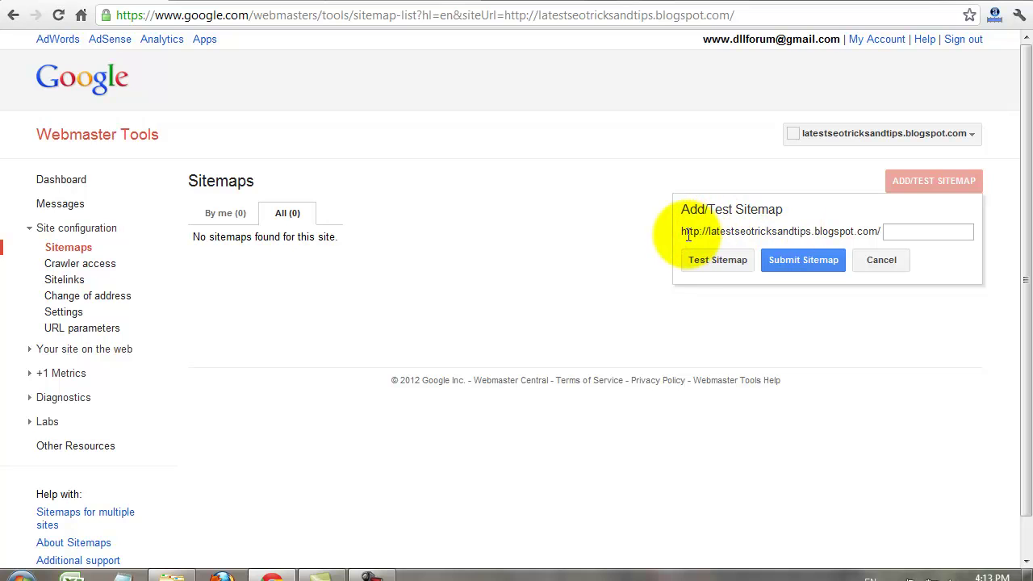
left_click_drag(687, 233, 751, 233)
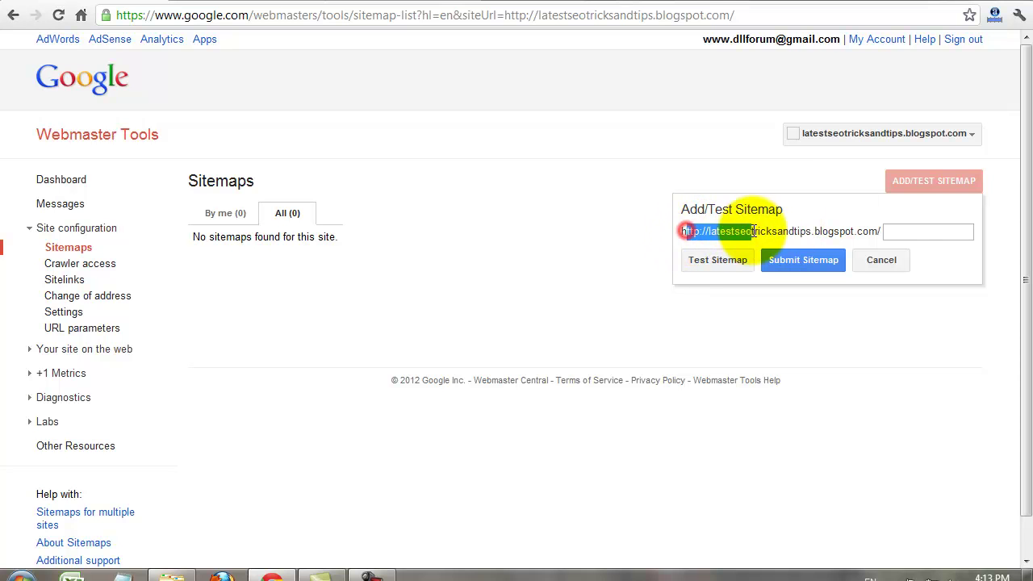
left_click(899, 232)
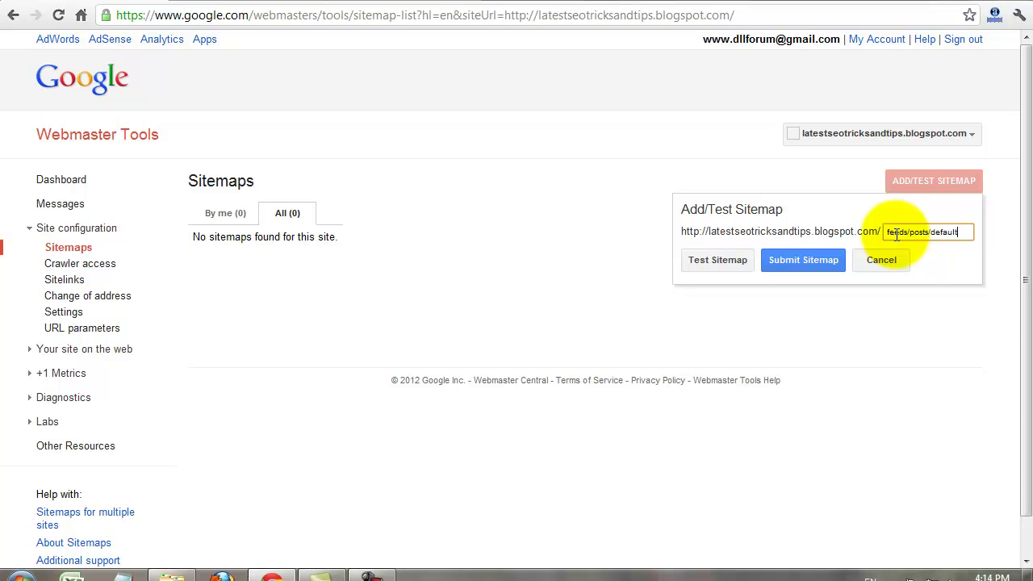
left_click(731, 264)
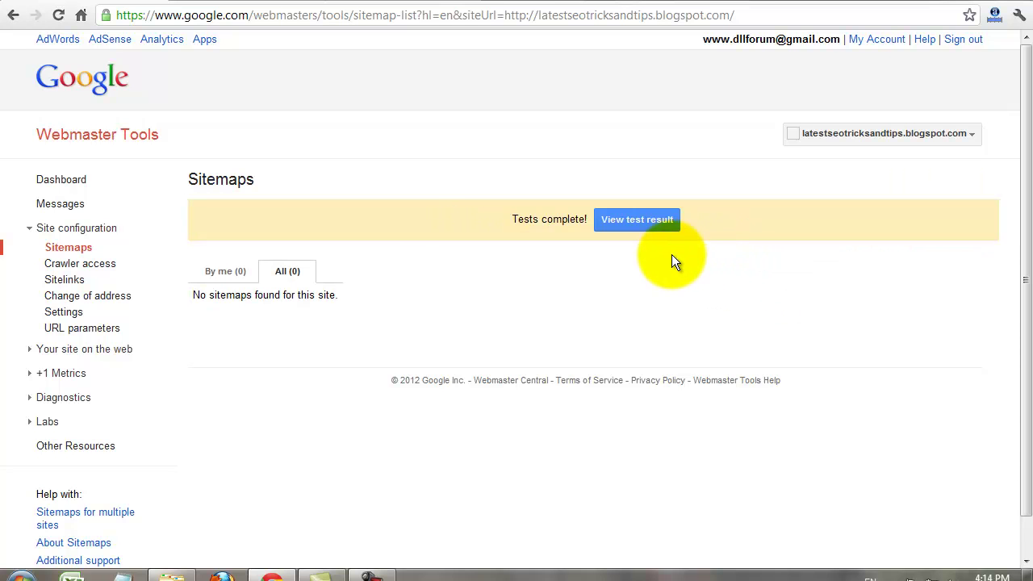
View the error-free sitemap test result and select its /feeds/posts/default feed path.
left_click(621, 222)
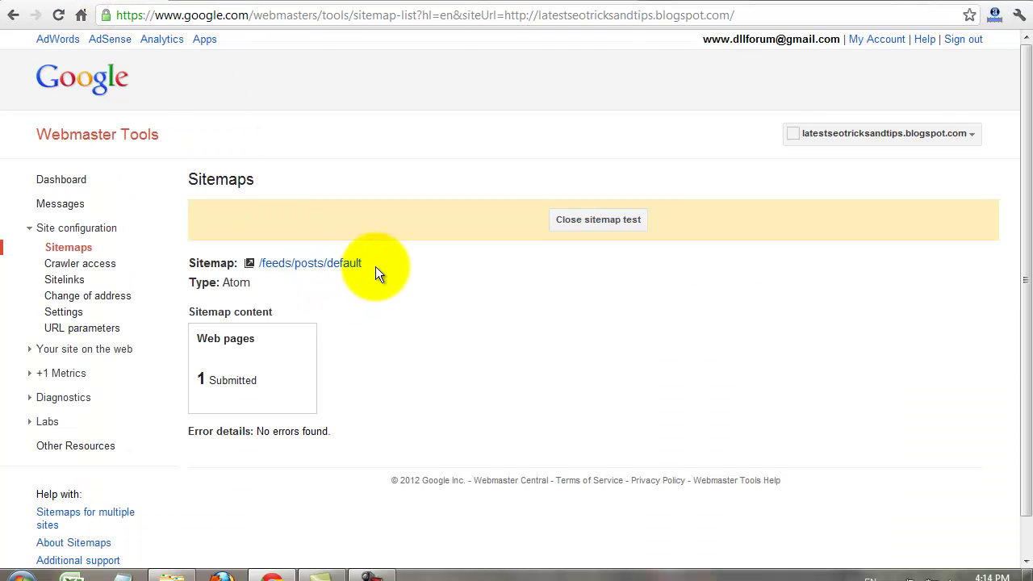
left_click_drag(375, 261, 257, 266)
key("ctrl+c")
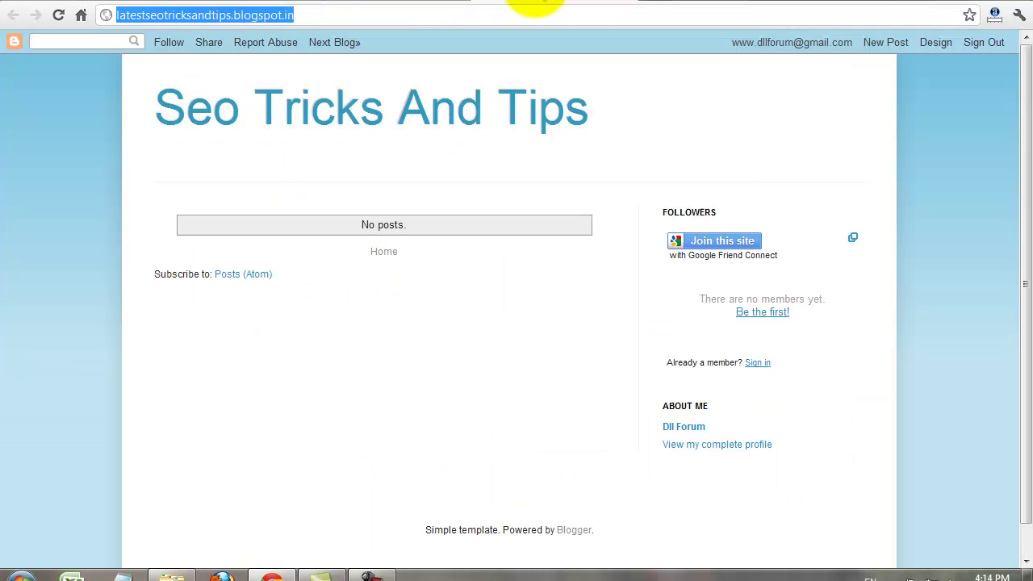
Append /feeds/posts/default to the blog address and load the feed.
left_click(368, 13)
key("ctrl+v")
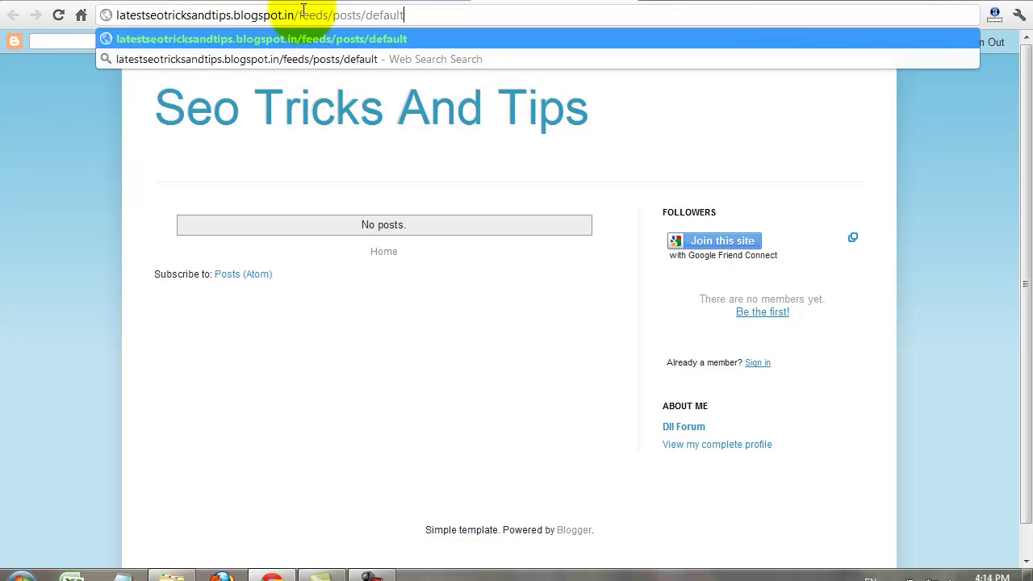
key("Return")
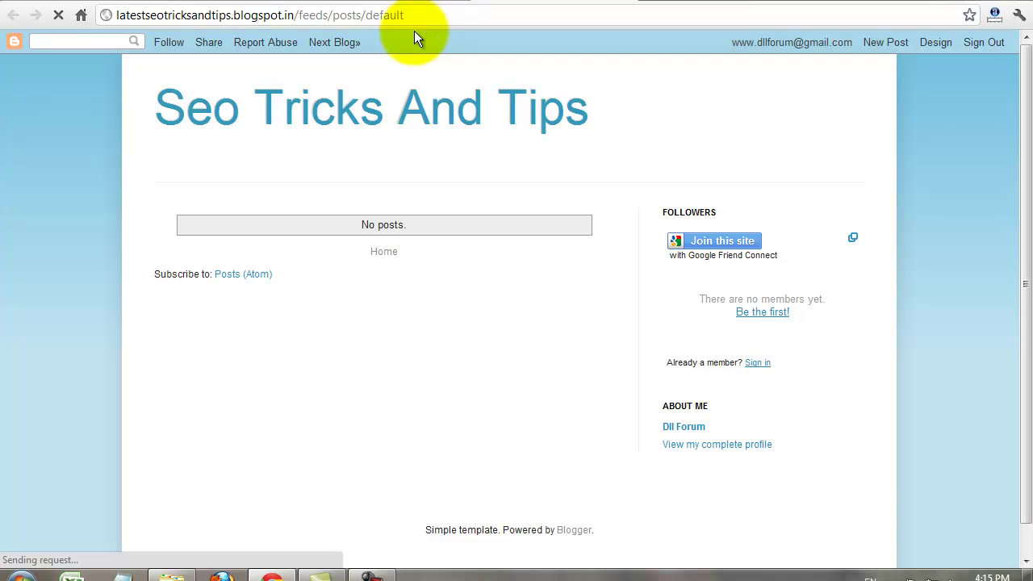
Open a new tab showing the Google home page.
left_click(638, 1)
left_click(552, 16)
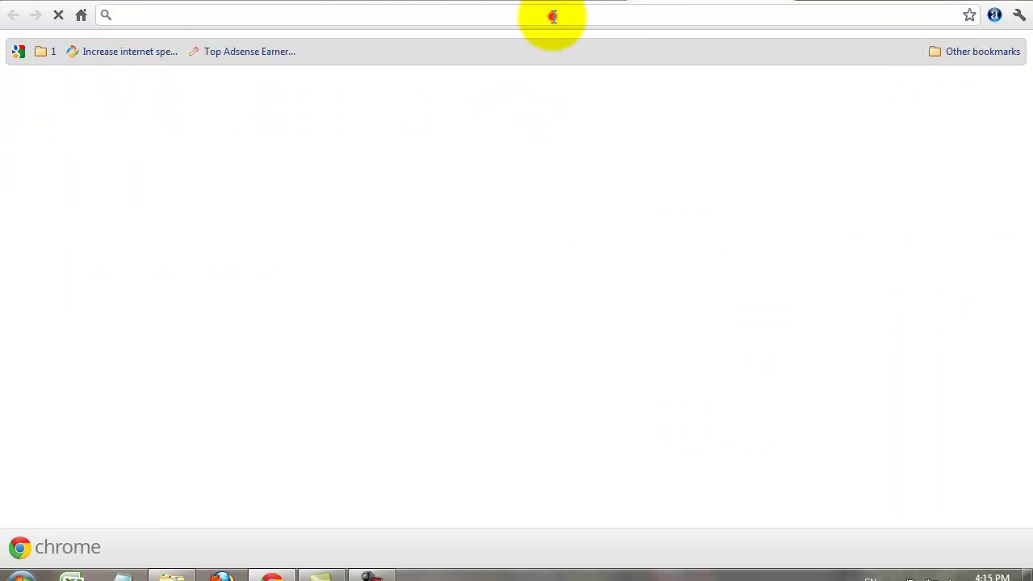
left_click(81, 14)
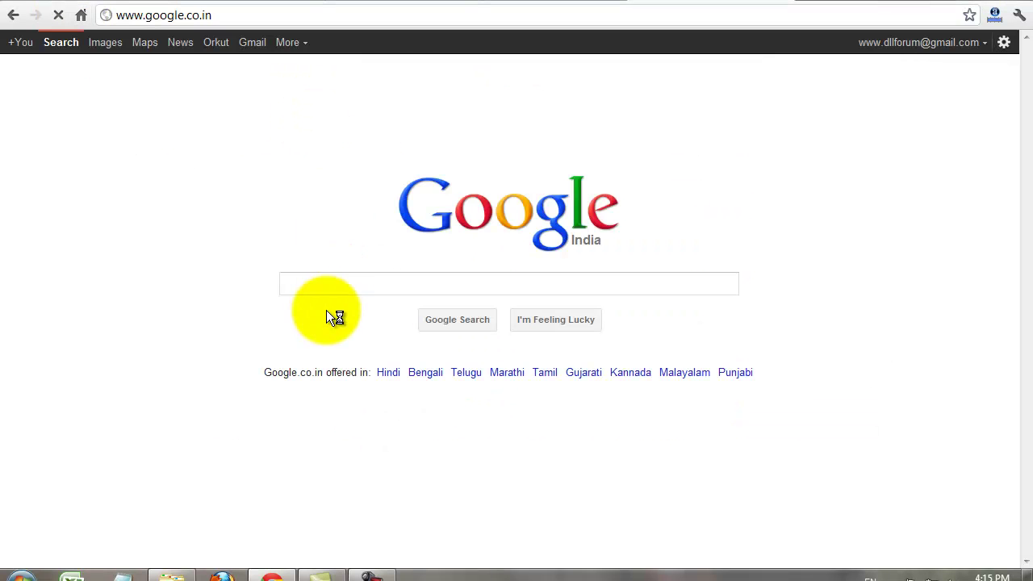
Search Google for 'blogger feed' and select feeds/posts/default in the Atom 1.0 URL.
left_click(314, 277)
type("blo")
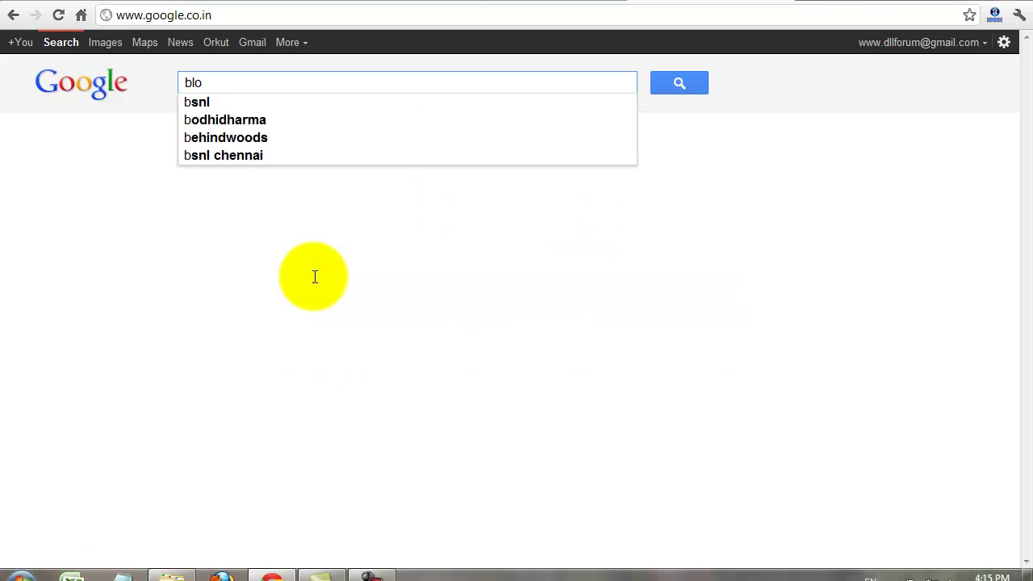
type("gger feed")
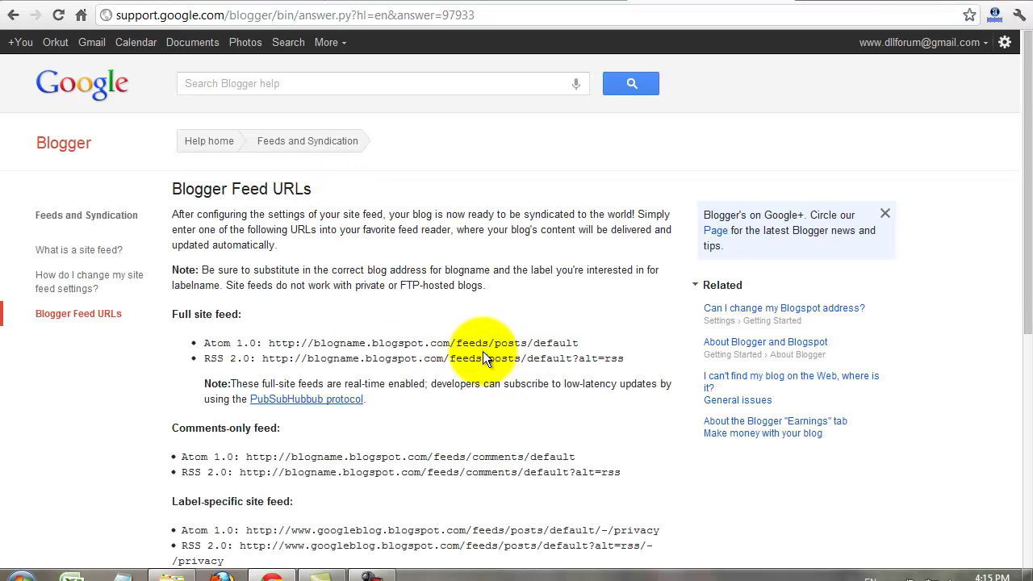
left_click_drag(456, 342, 595, 347)
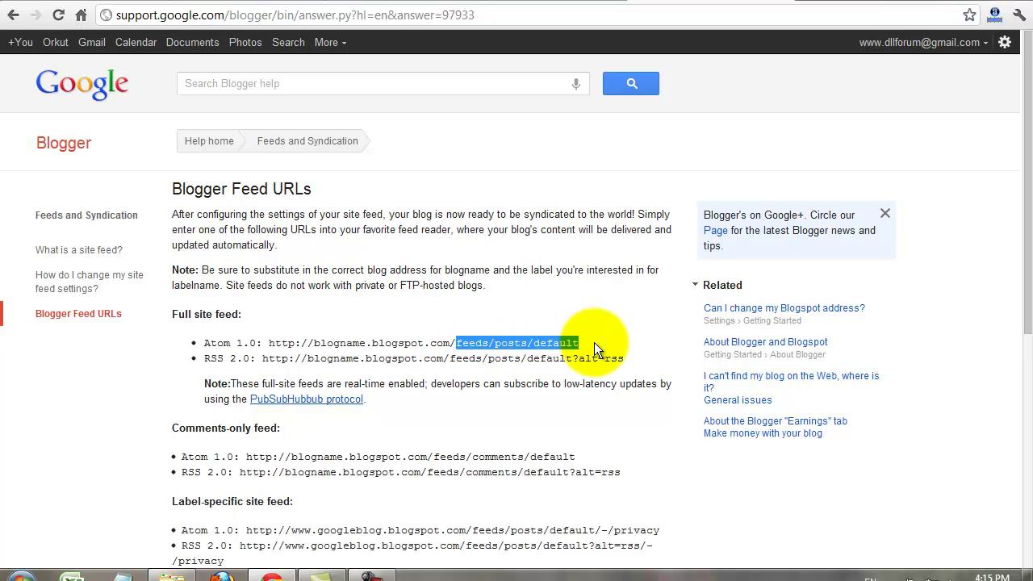
Reload the feed address, then change the domain ending from .in to .com and load it.
left_click(416, 3)
left_click(517, 3)
left_click_drag(437, 12, 300, 20)
key("ctrl+c")
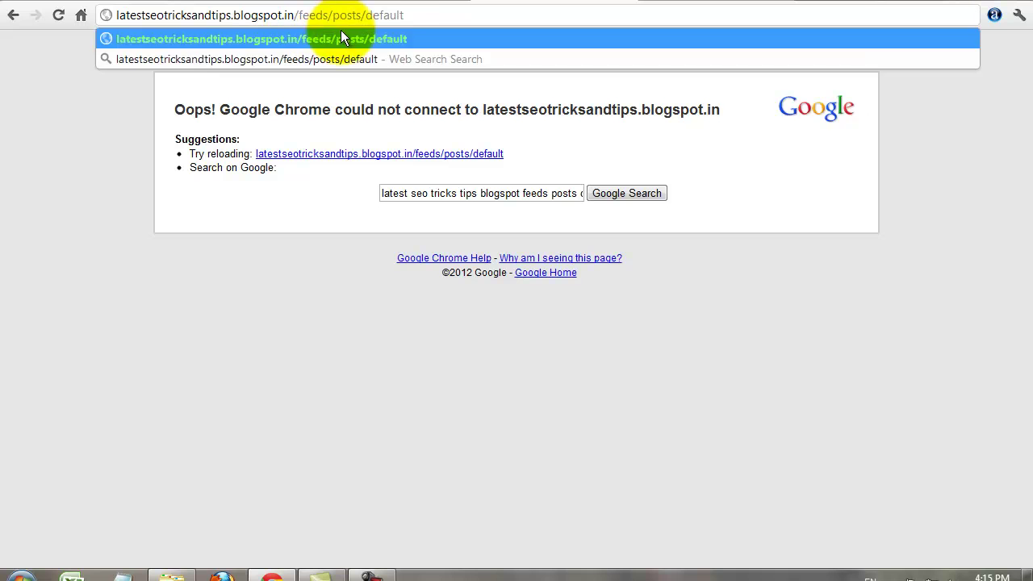
key("Return")
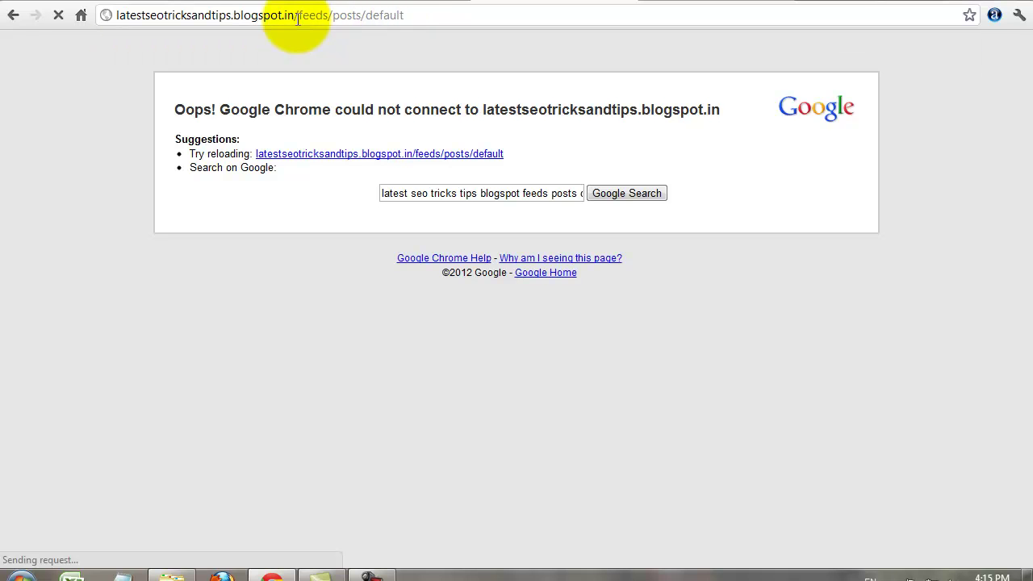
left_click_drag(284, 15, 295, 15)
type("com")
key("Return")
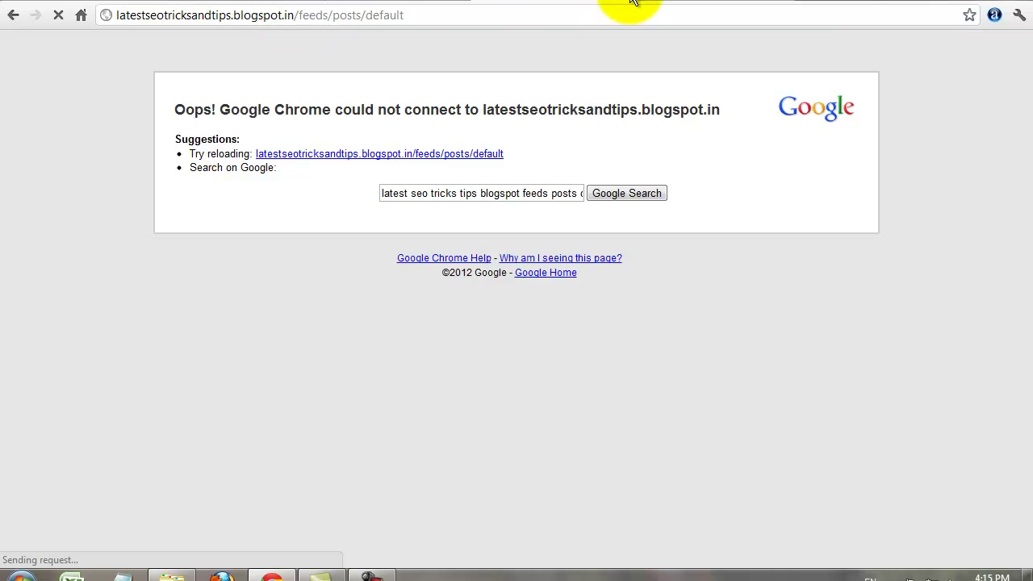
Check the help and connection-error tabs, then return to the Blogger Template page.
left_click(628, 2)
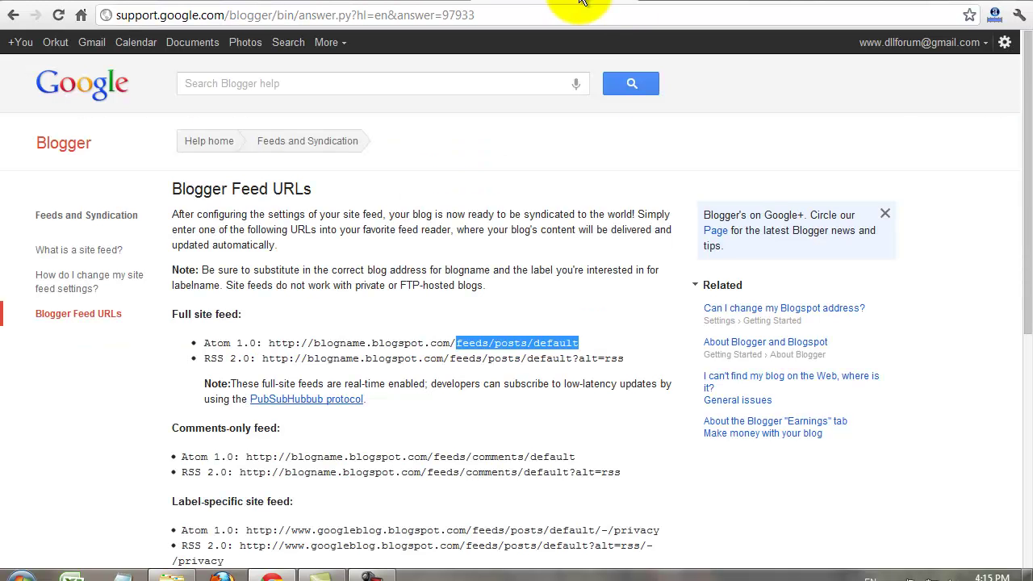
left_click(211, 4)
left_click(194, 4)
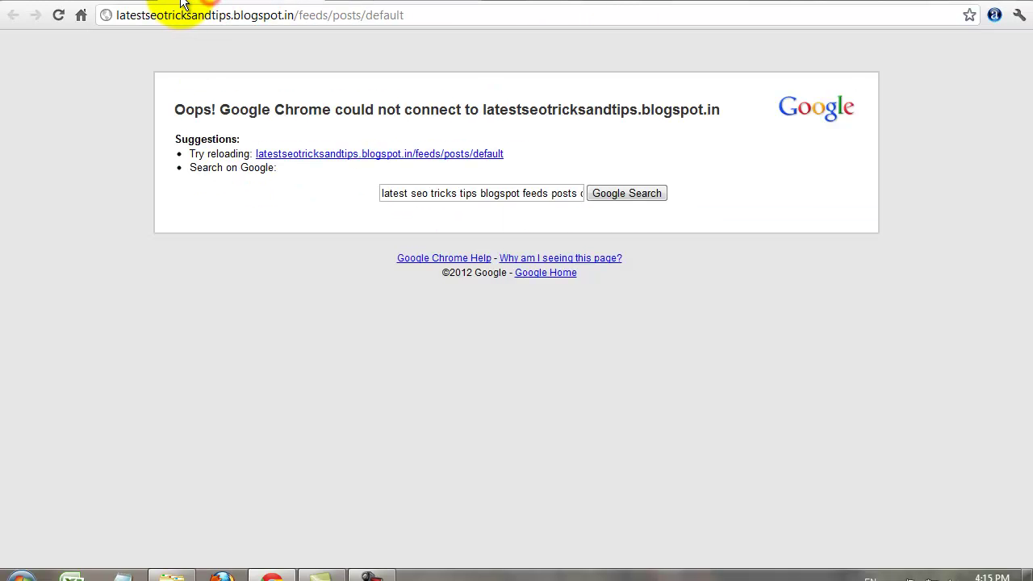
left_click(314, 2)
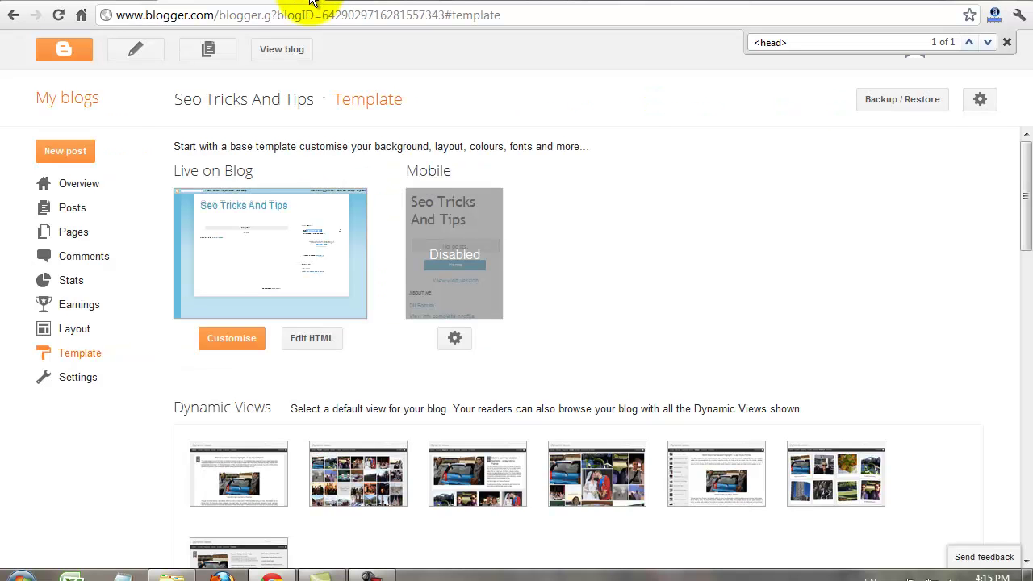
Close the sitemap test and submit the pasted feeds/posts/default path as a sitemap.
left_click(81, 4)
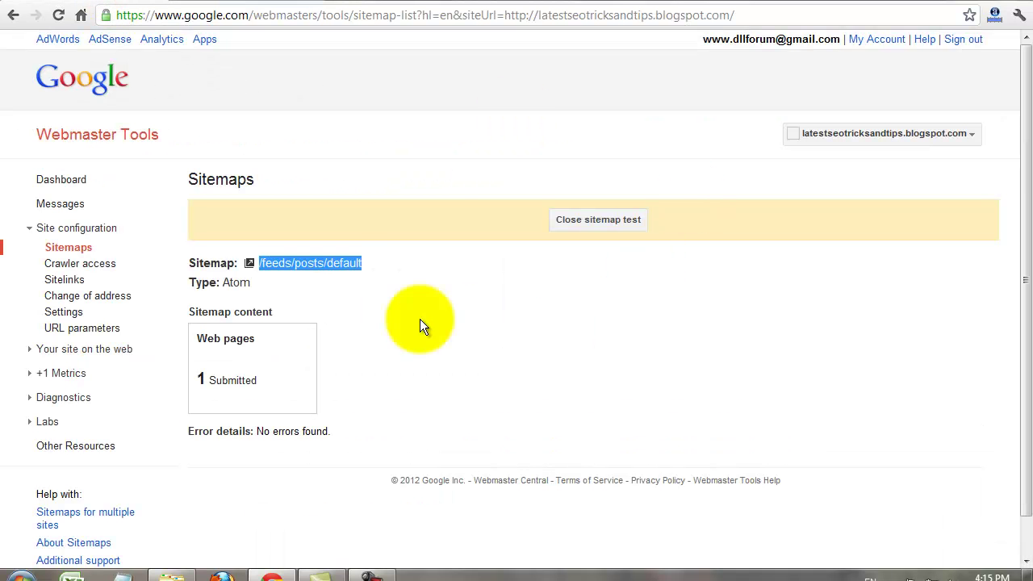
left_click(599, 223)
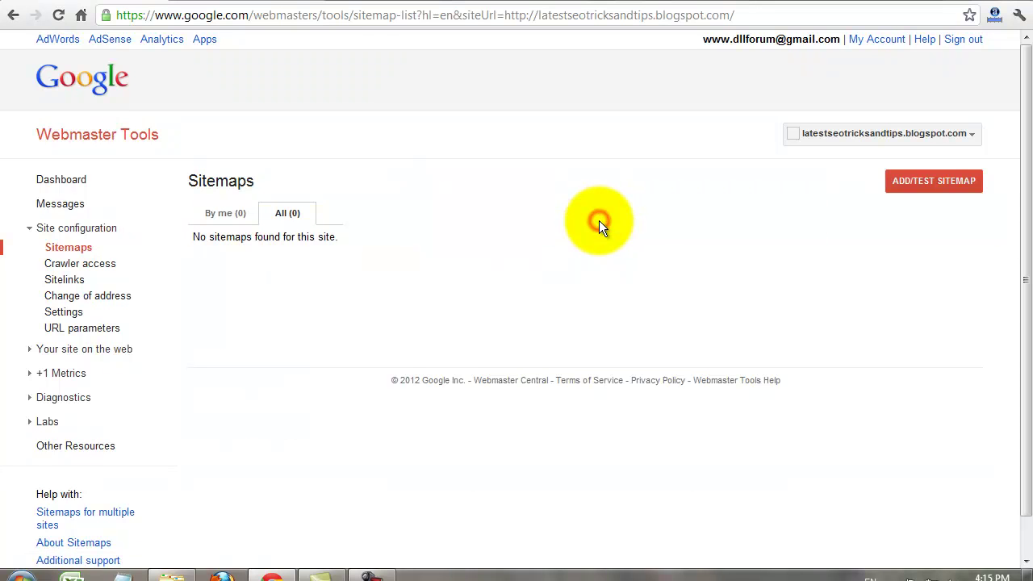
left_click(925, 182)
left_click(913, 233)
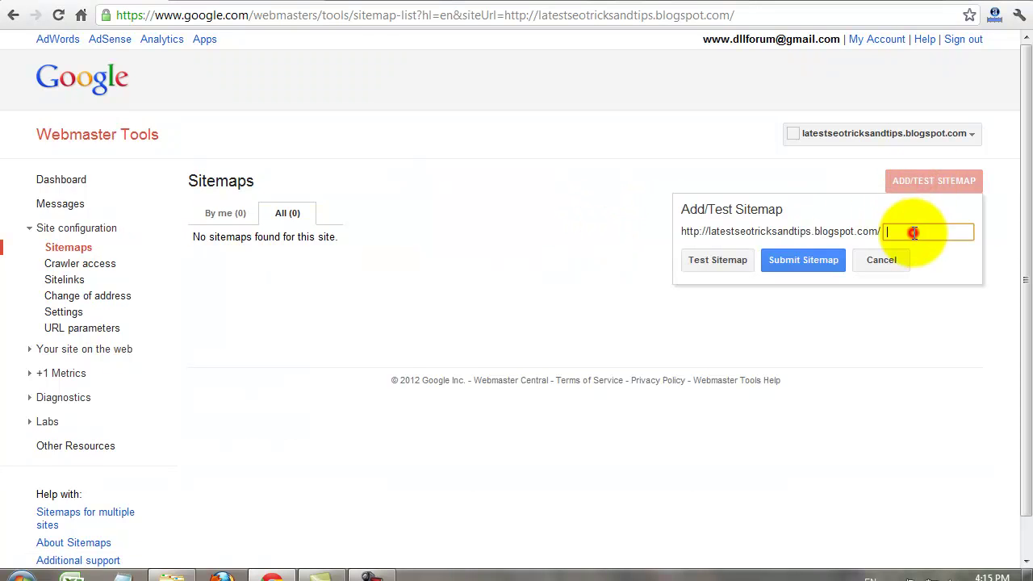
key("ctrl+v")
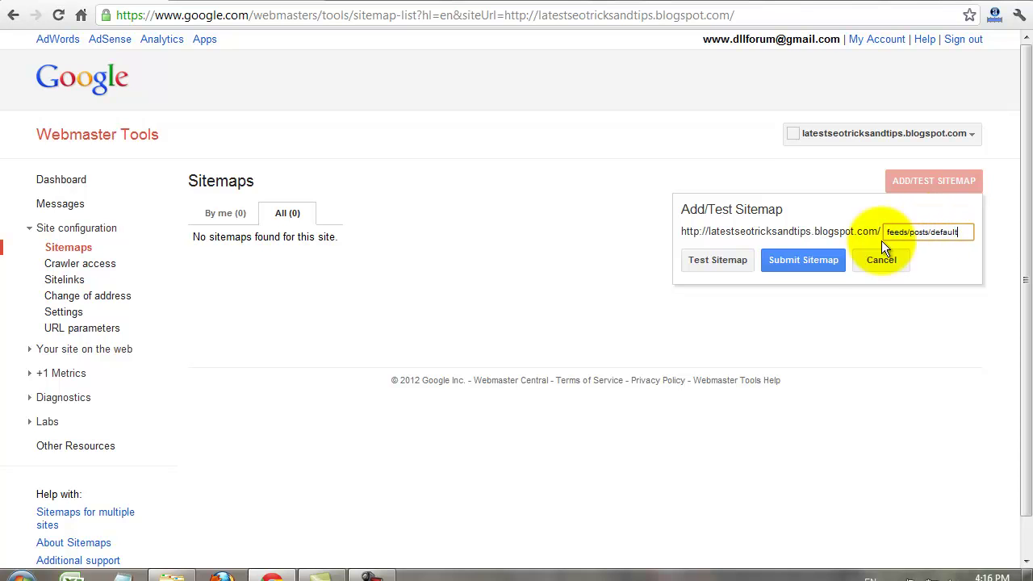
left_click(792, 260)
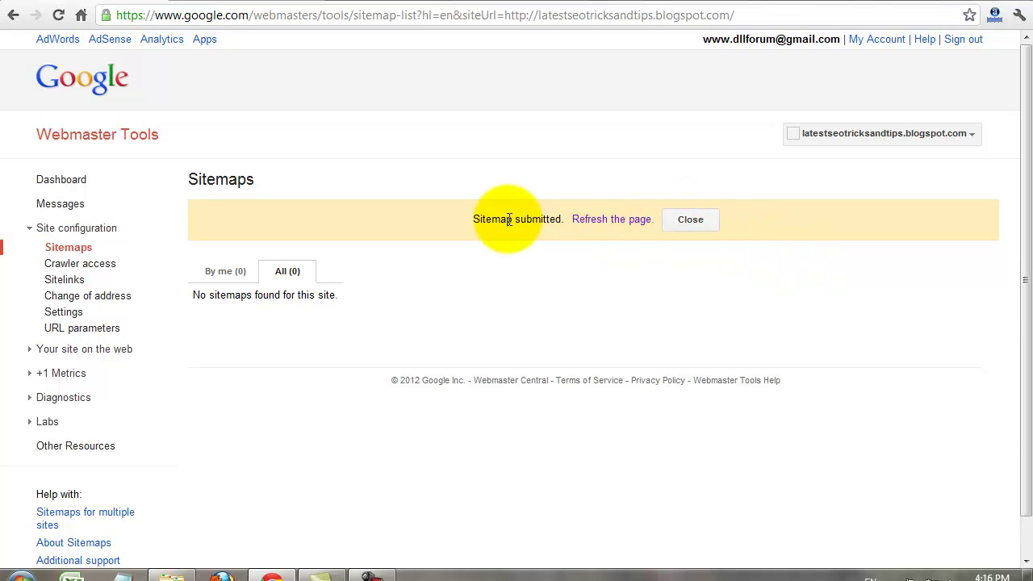
Dismiss the submitted notice and submit feeds/posts/default as the sitemap a second time.
left_click(686, 224)
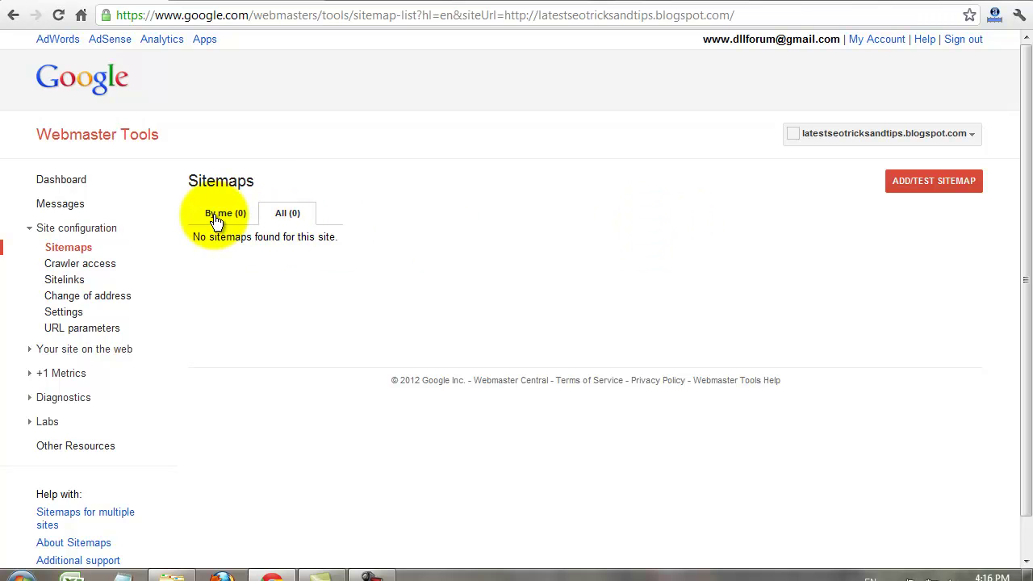
left_click(929, 184)
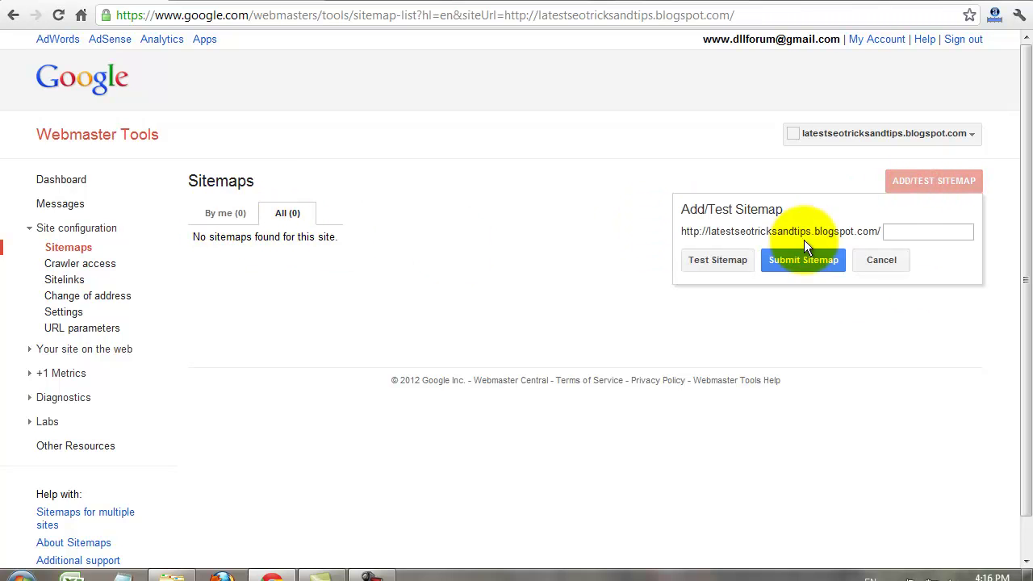
left_click(902, 232)
key("ctrl+v")
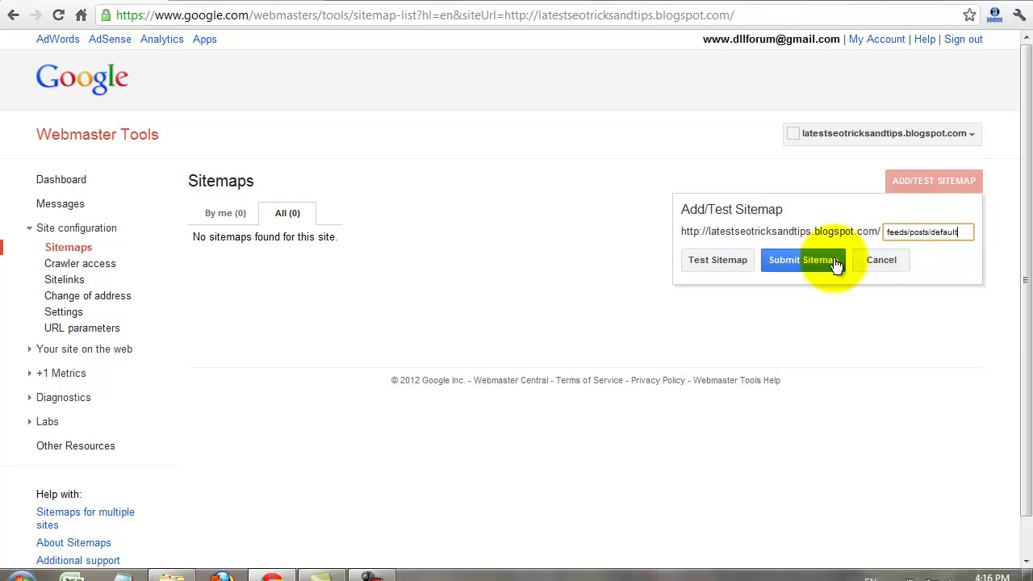
left_click(796, 263)
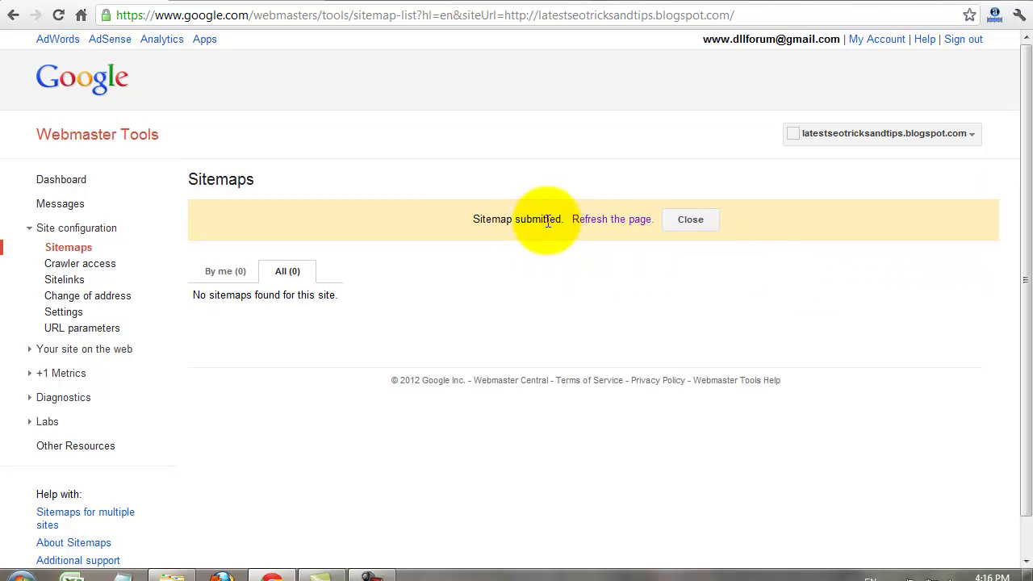
Refresh to list /feeds/posts/default as an Atom sitemap with 1 page submitted, indexing pending.
left_click(644, 226)
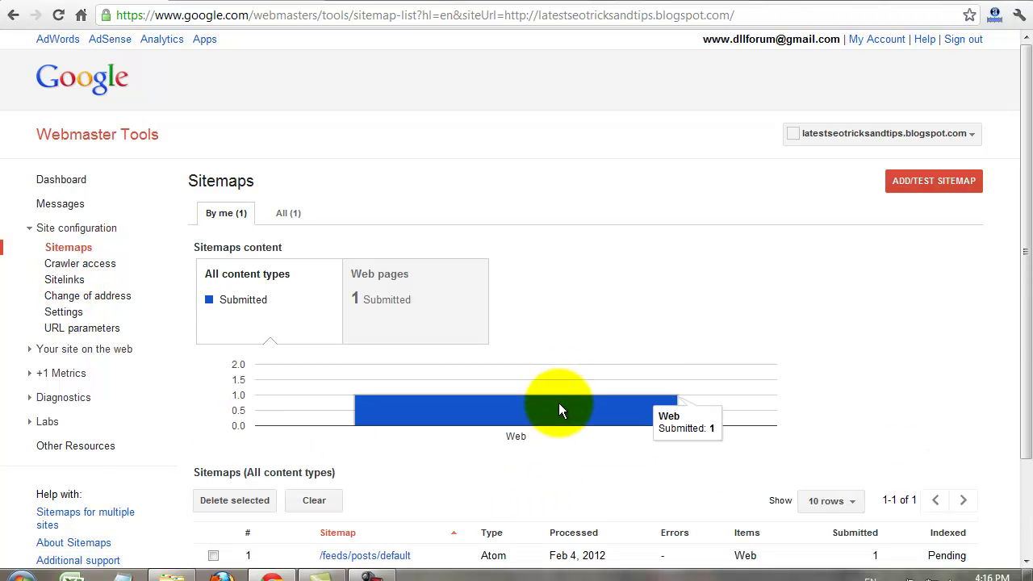
scroll(559, 403, "down", 3)
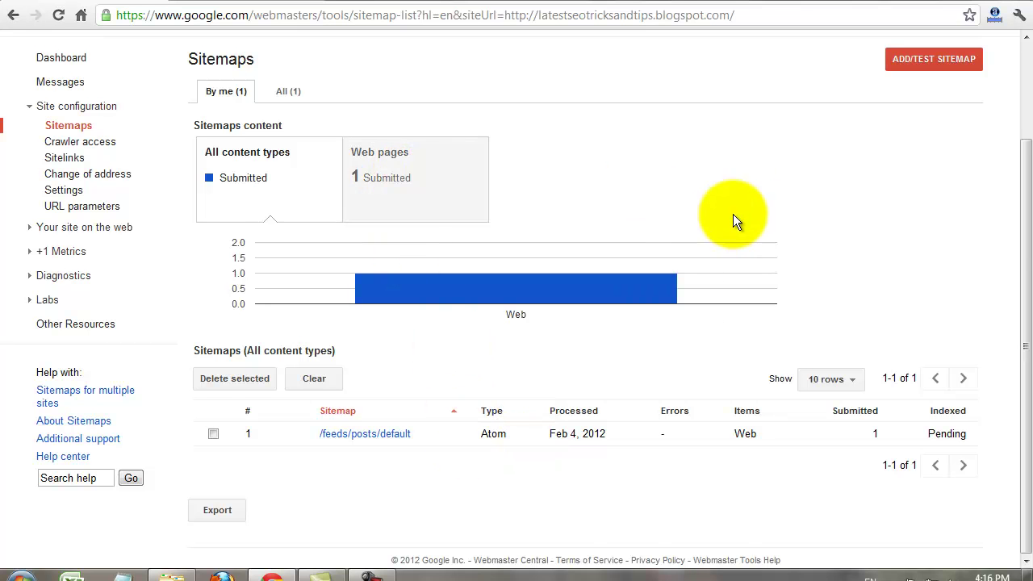
scroll(721, 226, "up", 3)
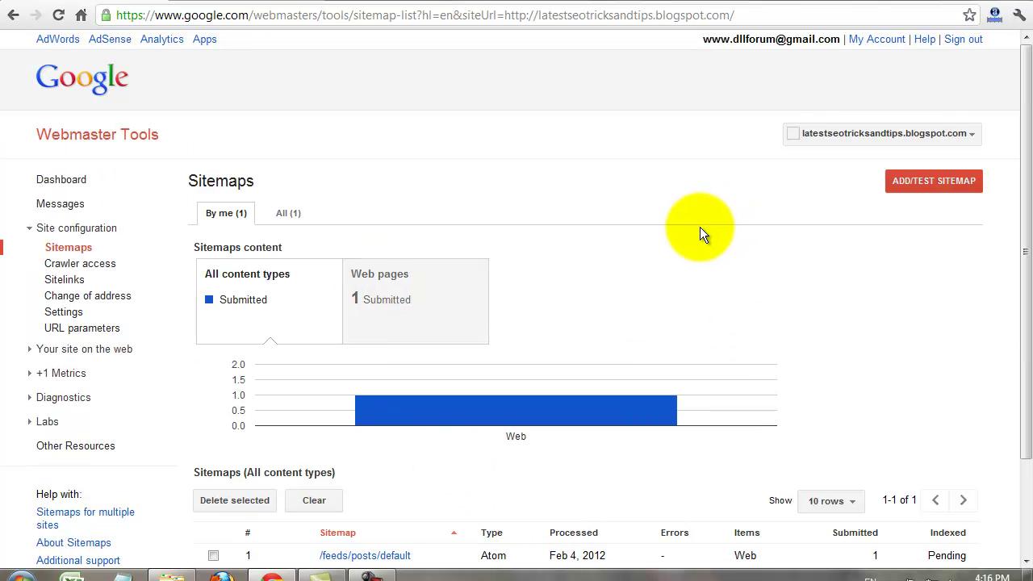